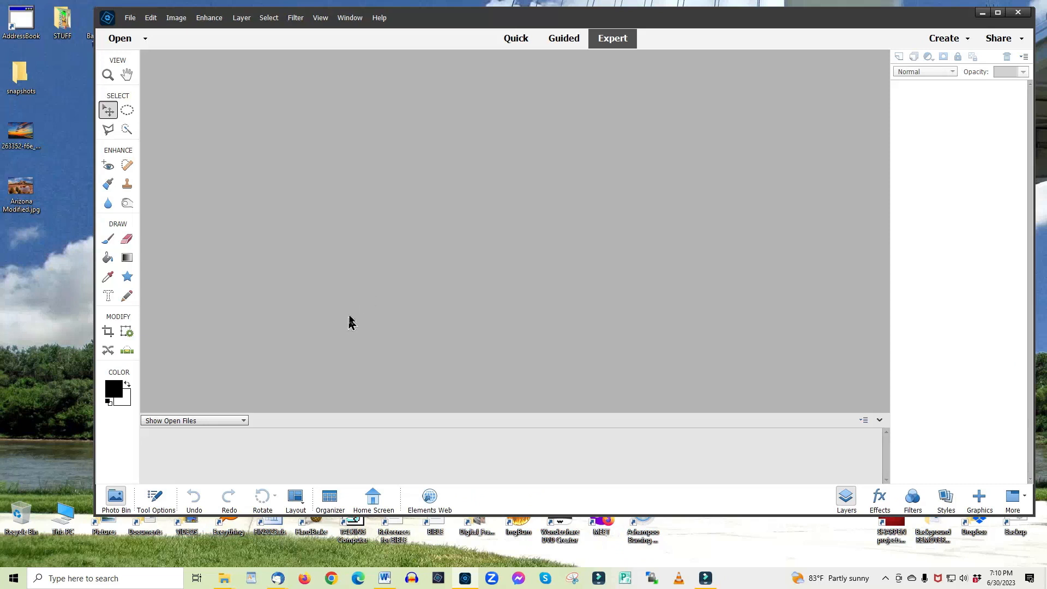
Activate the Horizontal Type Mask tool
click(108, 296)
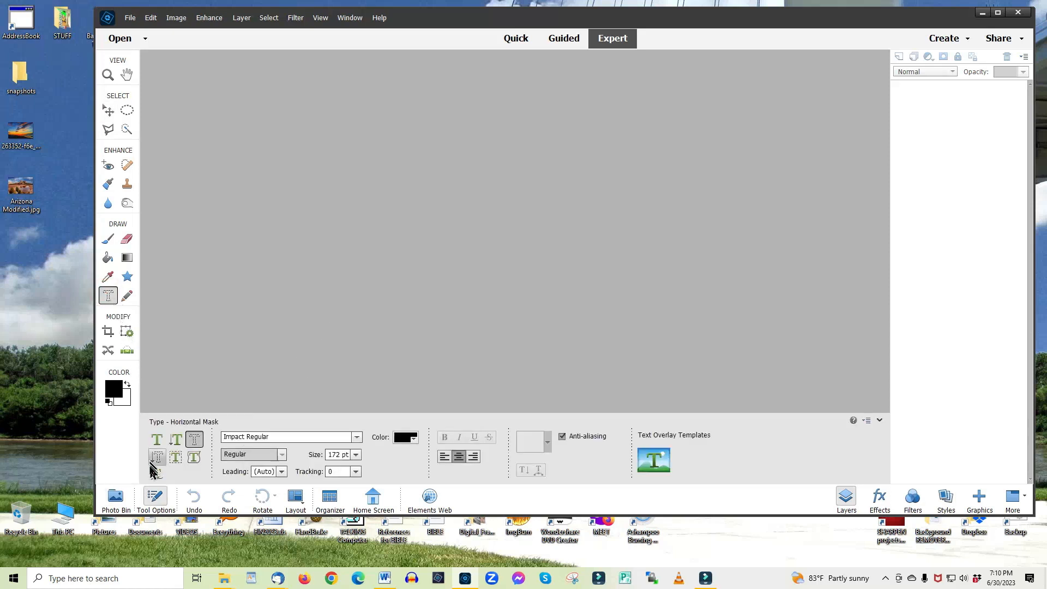
click(157, 442)
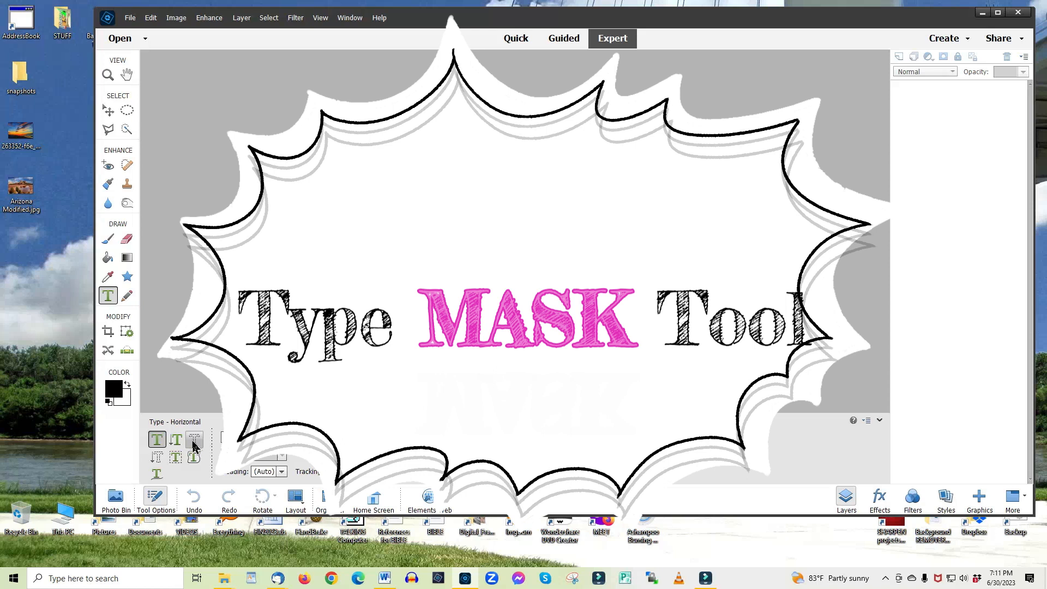
click(195, 445)
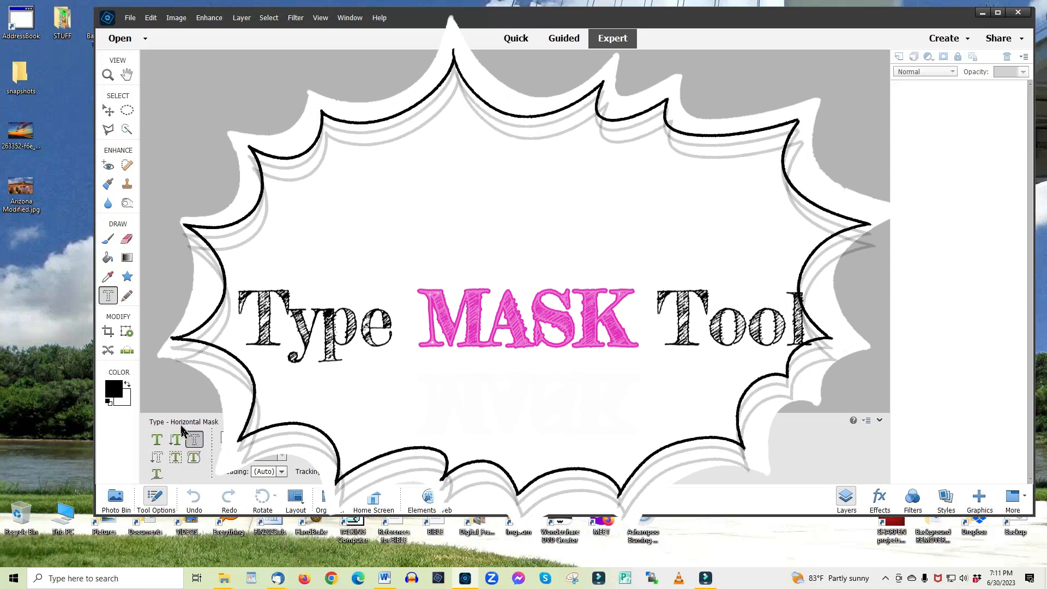
Open the beach sunset photo from the desktop, maximize the editor window, and reposition the floating photo window in the workspace
drag(20, 140, 271, 205)
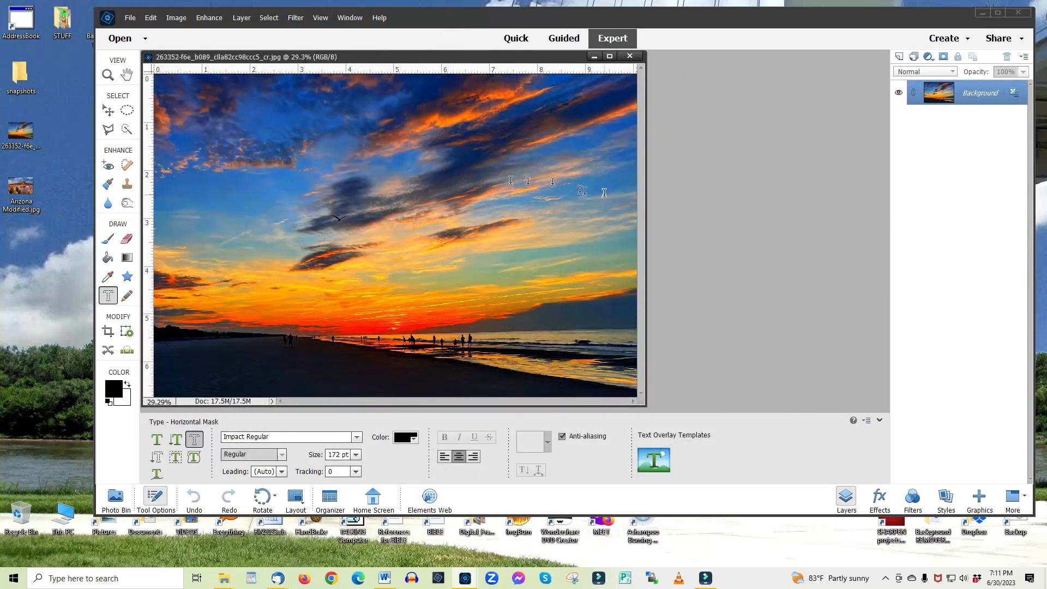
click(998, 12)
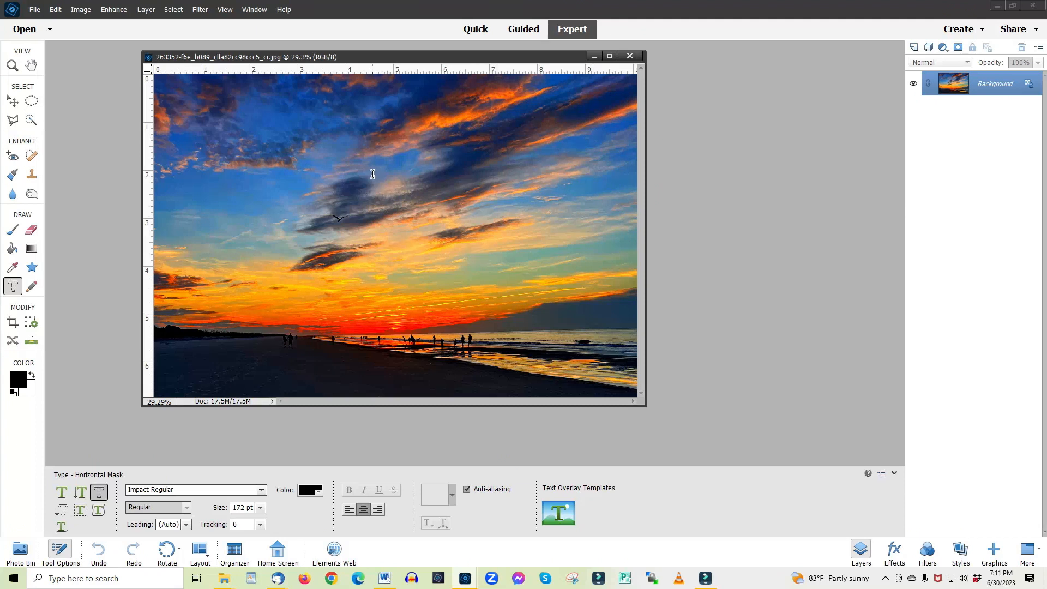
drag(409, 56, 481, 59)
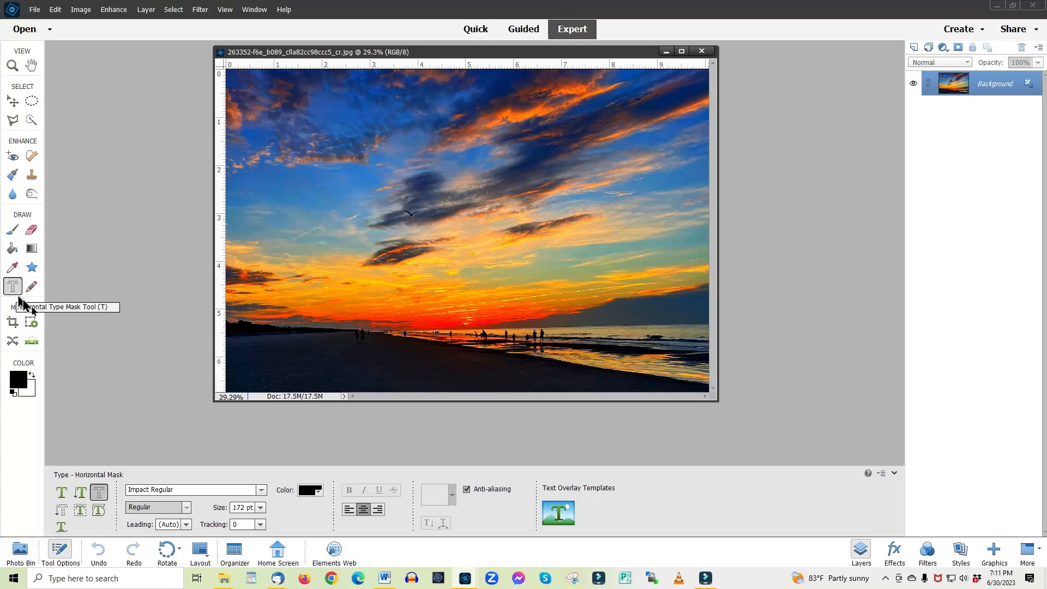
Create a type mask selection reading SCENE across the clouds of the sunset photo in Haettenschweiler Regular
click(261, 490)
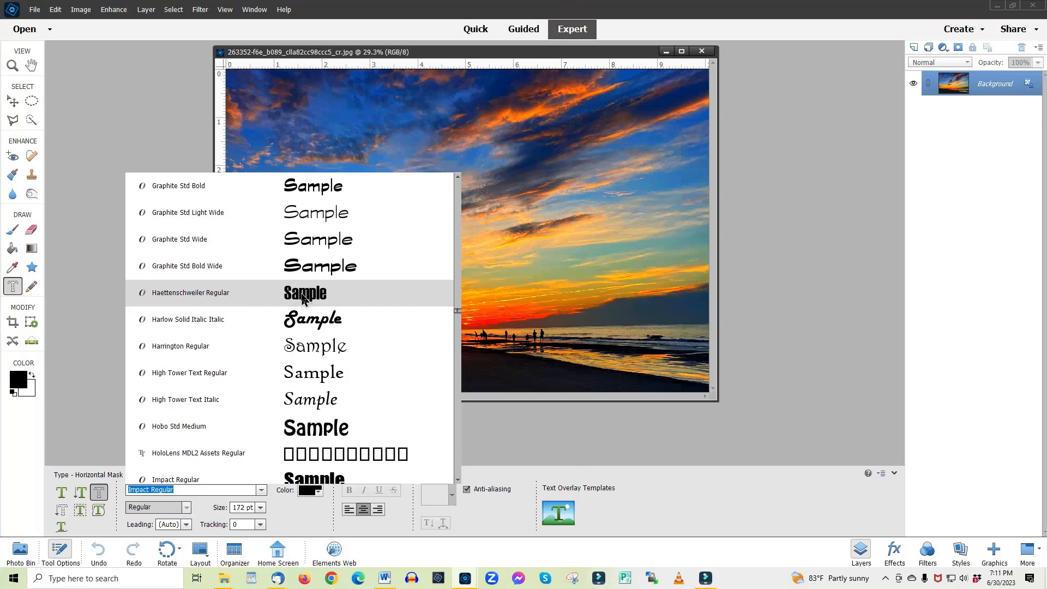
click(304, 297)
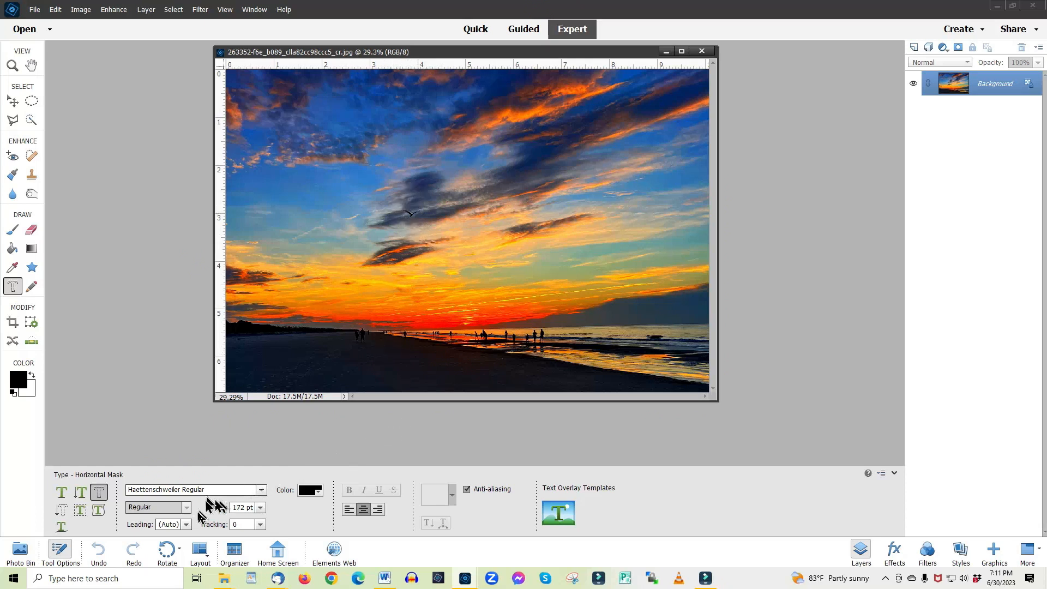
click(462, 219)
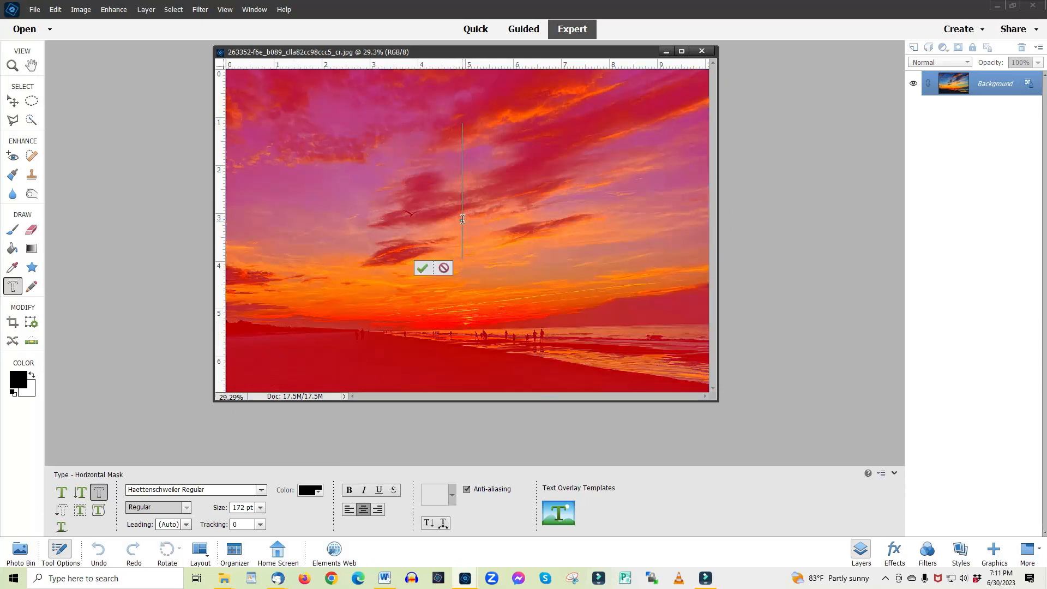
text(SC)
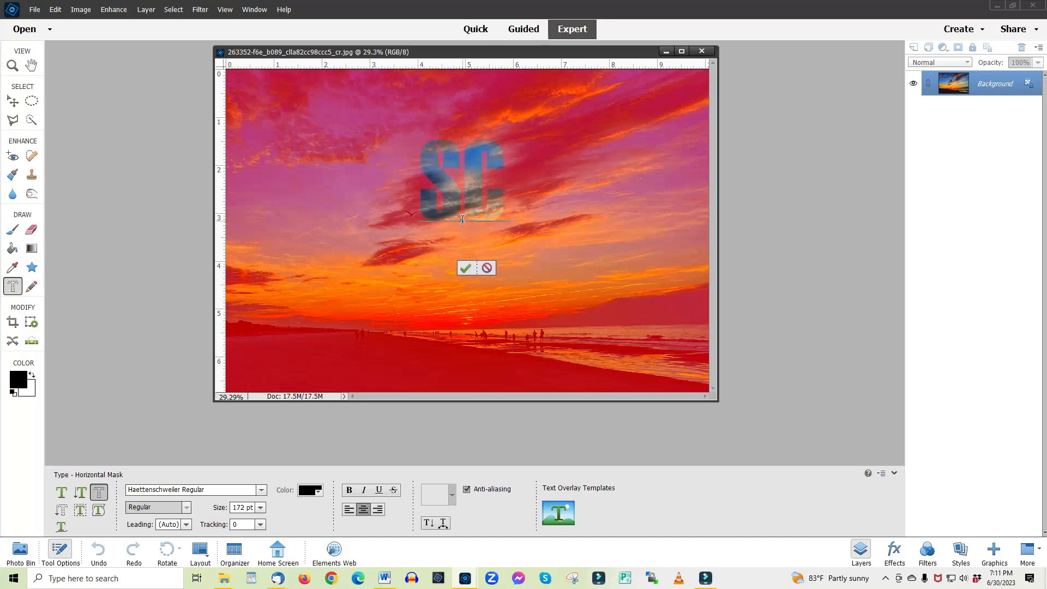
text(ENE)
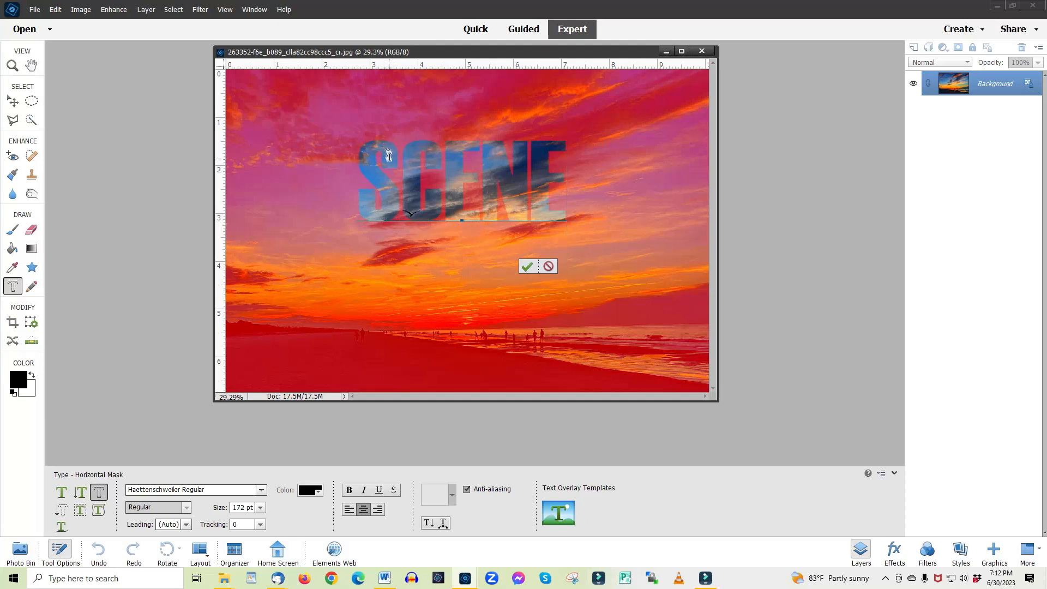
click(527, 266)
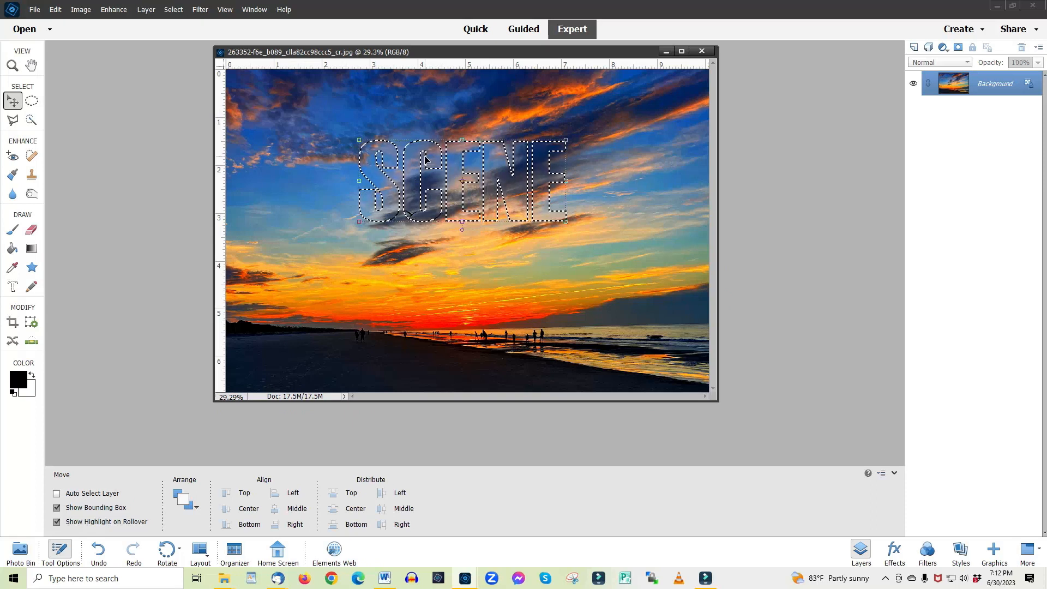
Copy the SCENE selection to a new layer and hide the Background layer
key(ctrl+j)
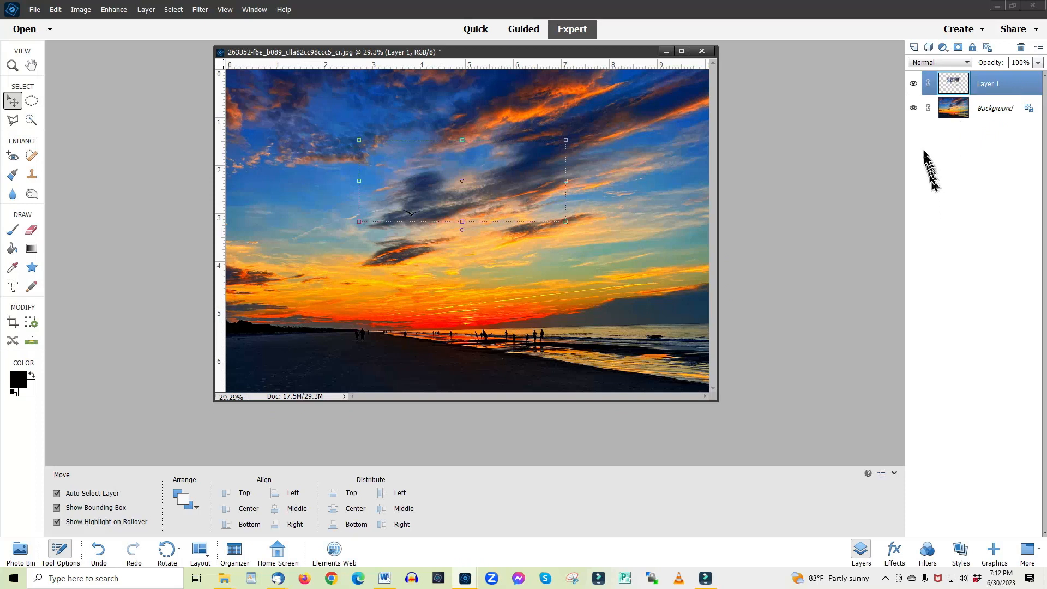
click(914, 110)
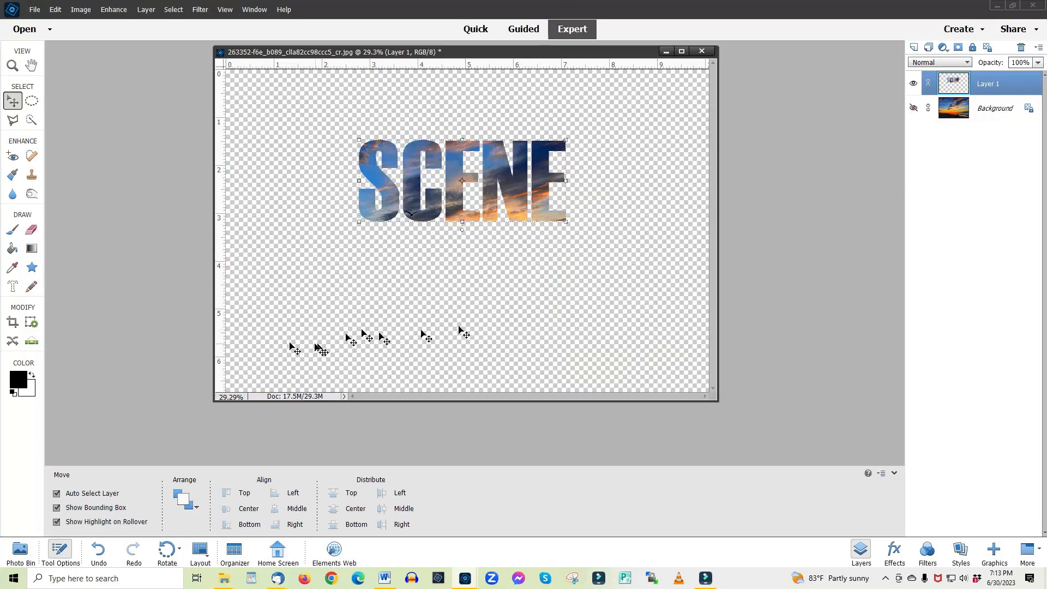
Crop the image tightly around the SCENE lettering on all four sides
click(13, 323)
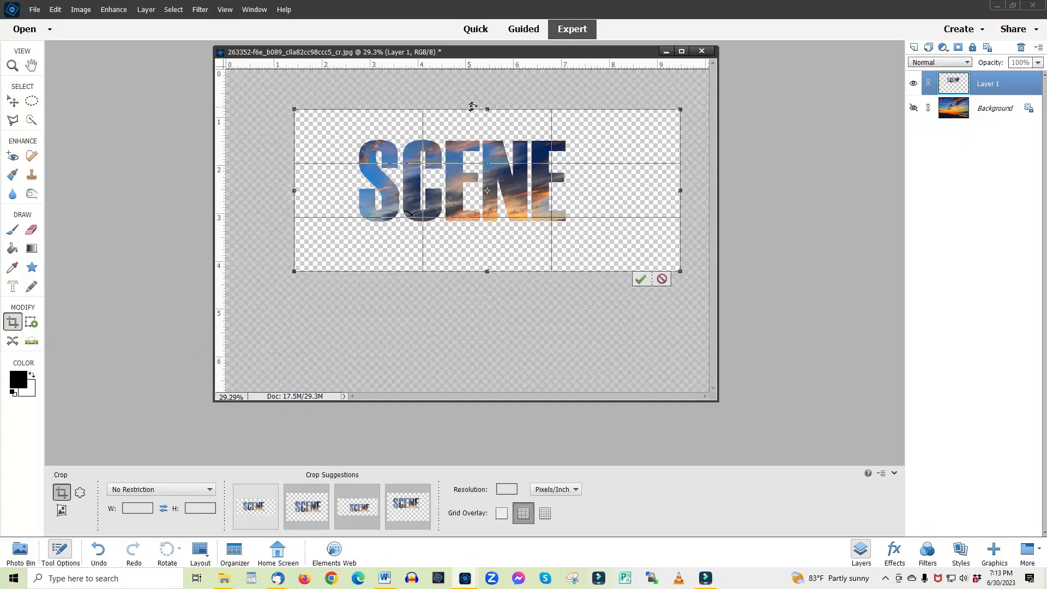
drag(489, 109, 495, 135)
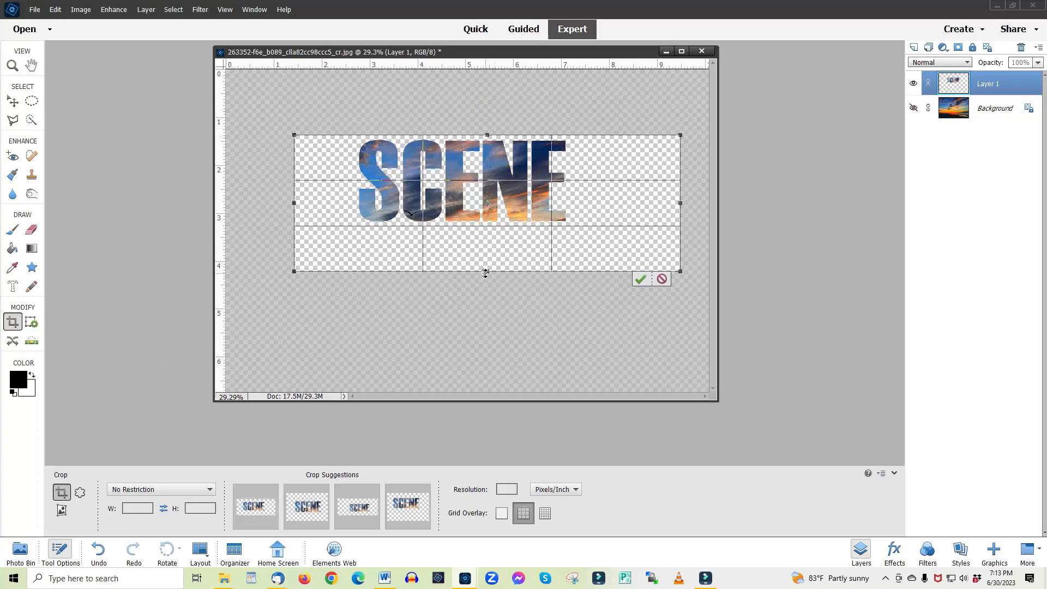
drag(488, 273, 487, 224)
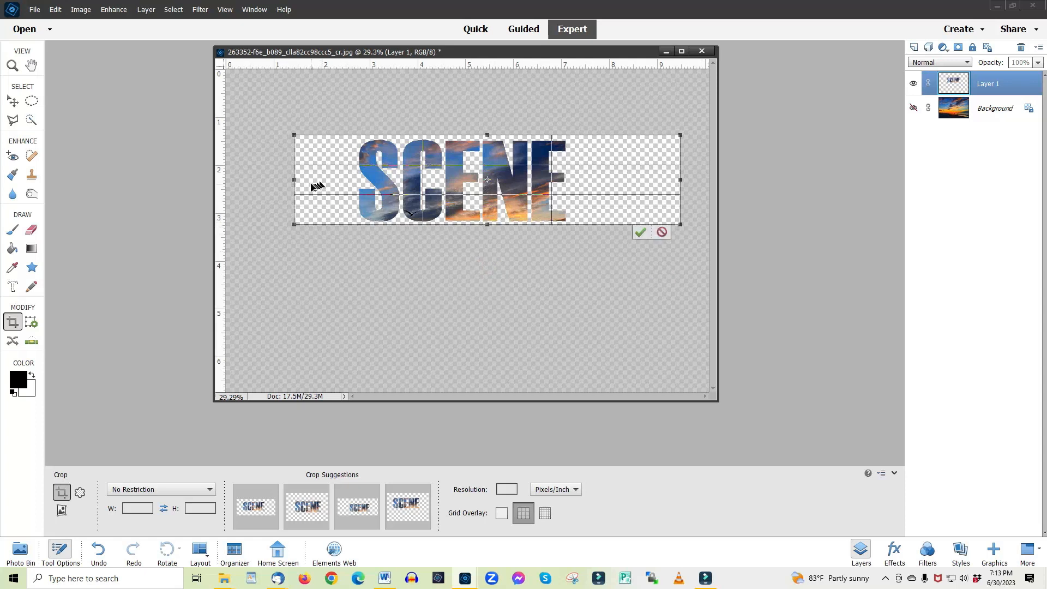
drag(296, 180, 354, 180)
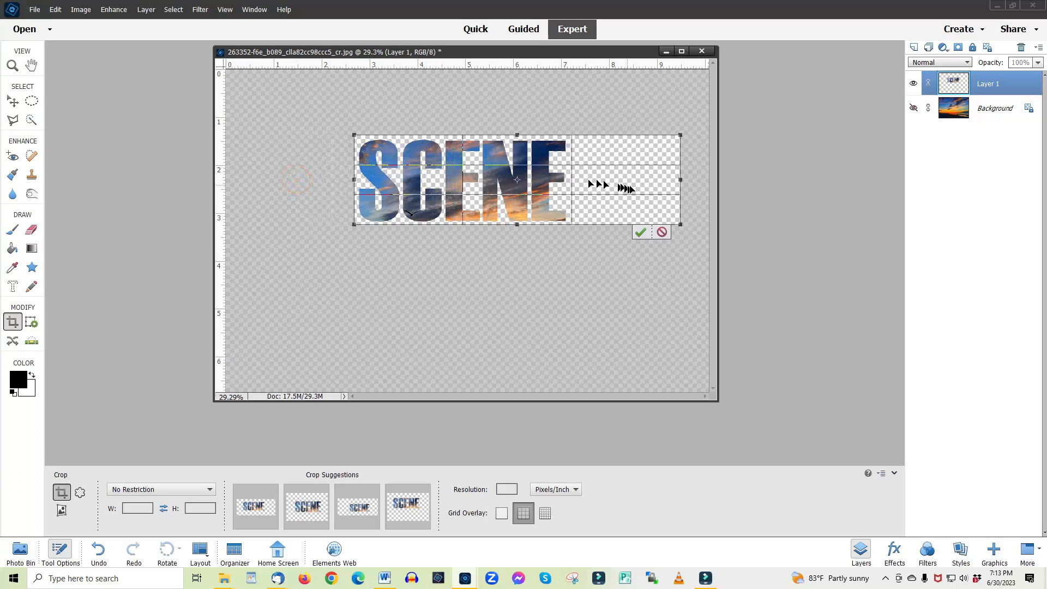
drag(680, 179, 572, 179)
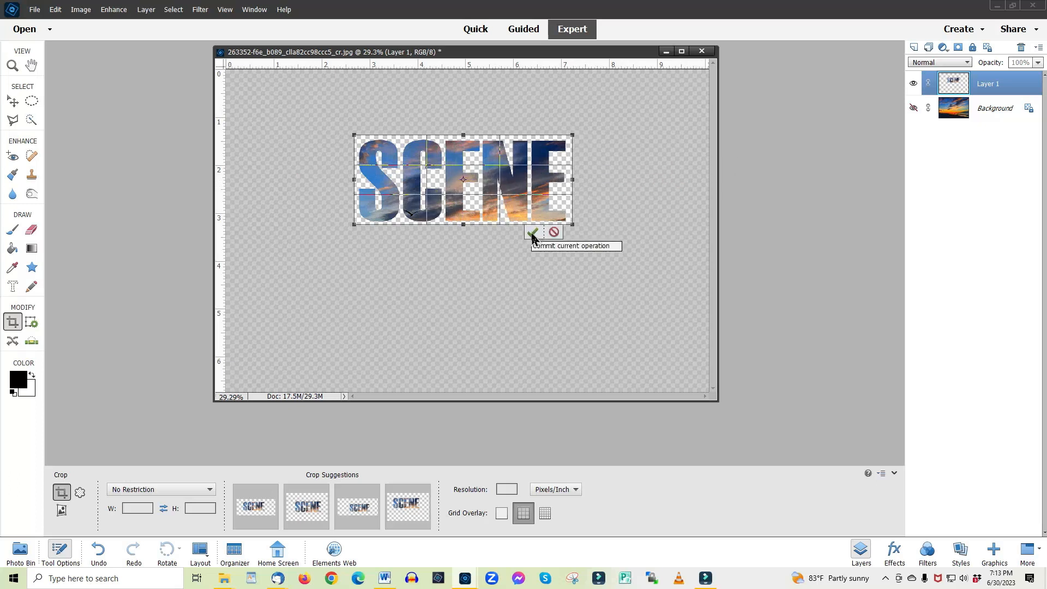
click(532, 235)
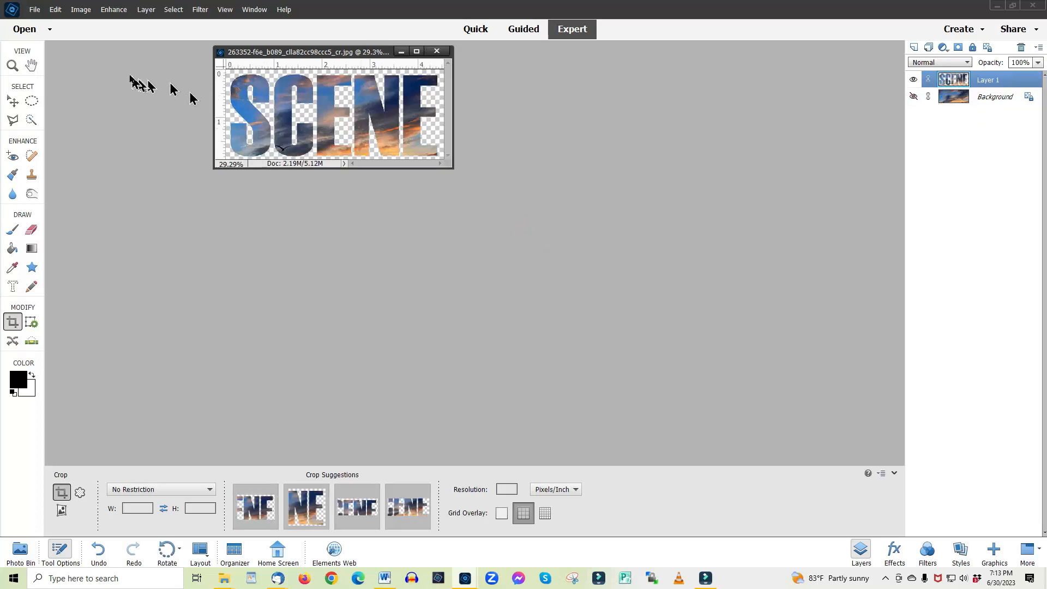
Start saving the image under a new name on the Desktop, naming the file SCENE
click(34, 9)
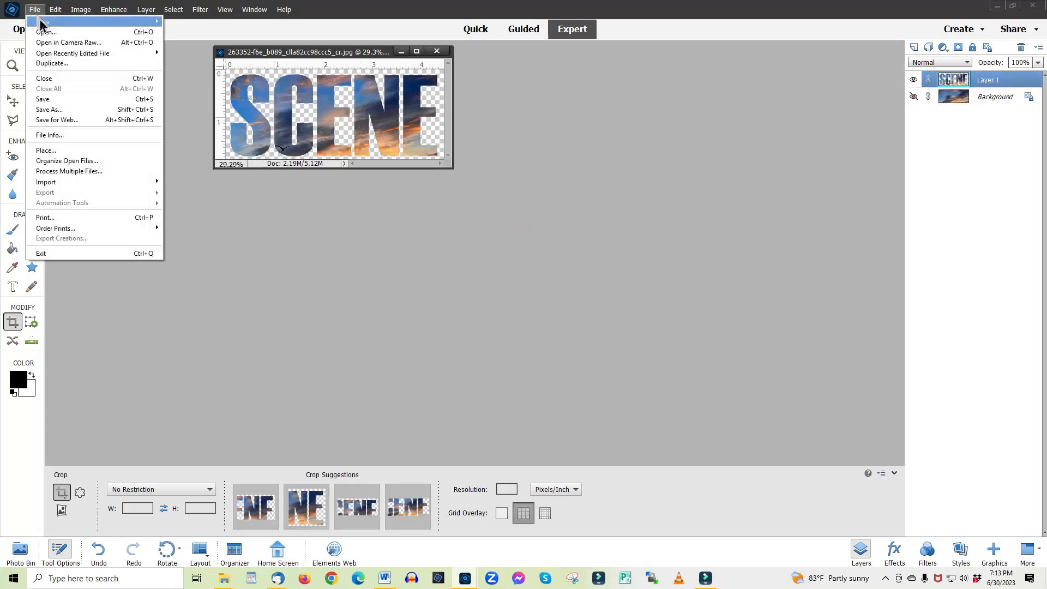
click(53, 110)
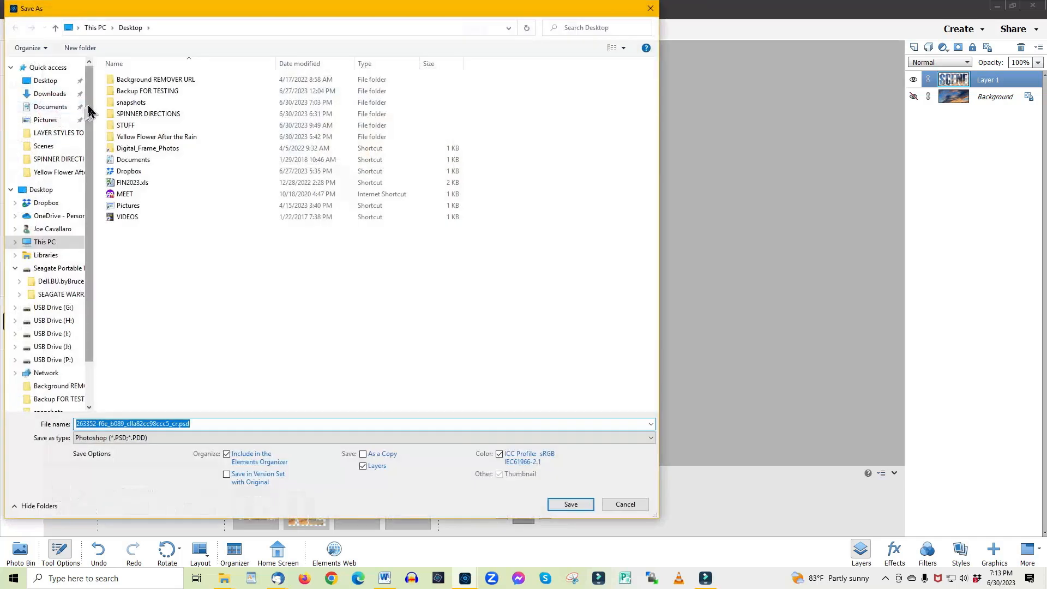
click(65, 81)
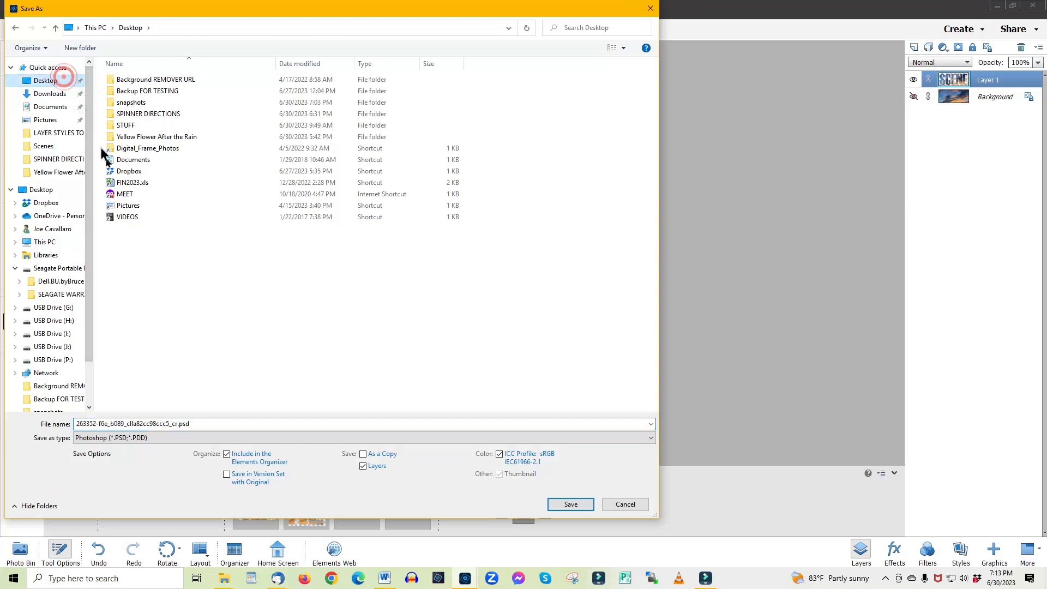
click(201, 421)
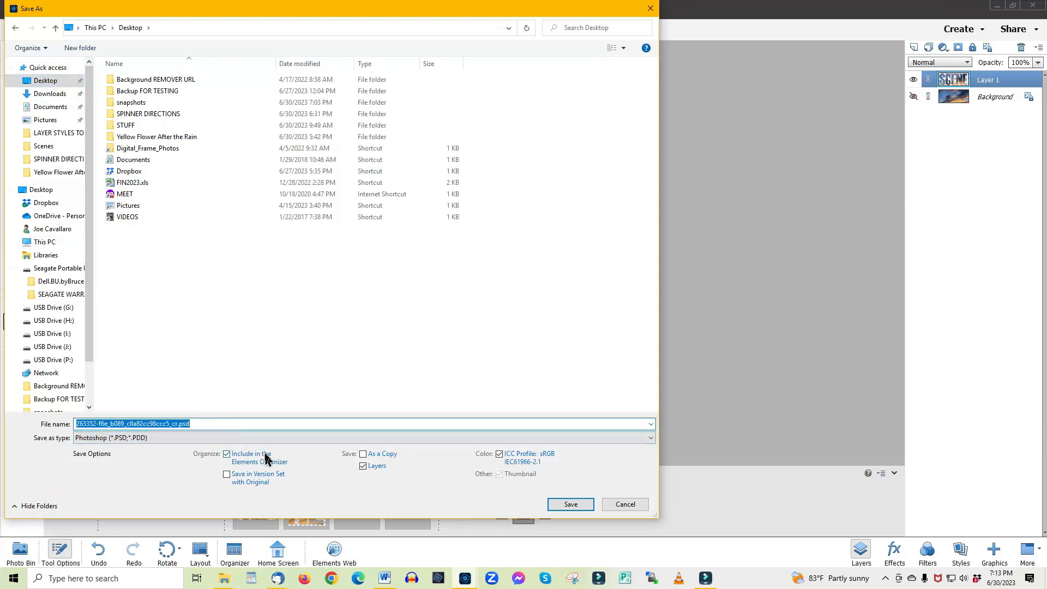
key(End)
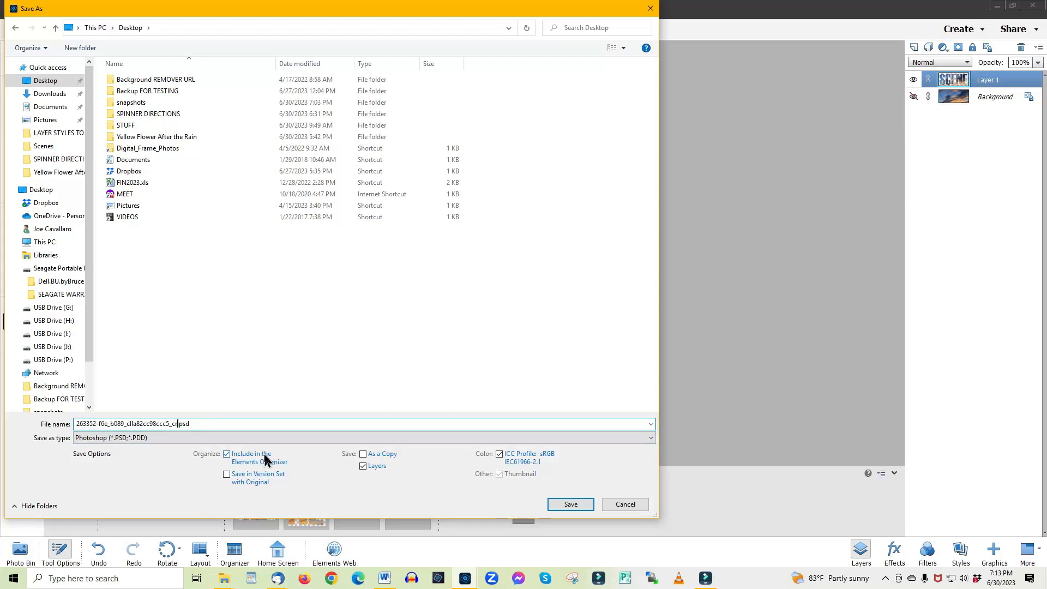
key(BackSpace)
key(BackSpace)
key(BackSpace)
key(BackSpace)
key(BackSpace)
key(BackSpace)
key(BackSpace)
key(BackSpace)
key(BackSpace)
key(BackSpace)
key(BackSpace)
key(BackSpace)
key(BackSpace)
key(BackSpace)
key(BackSpace)
key(BackSpace)
key(BackSpace)
key(BackSpace)
key(BackSpace)
key(BackSpace)
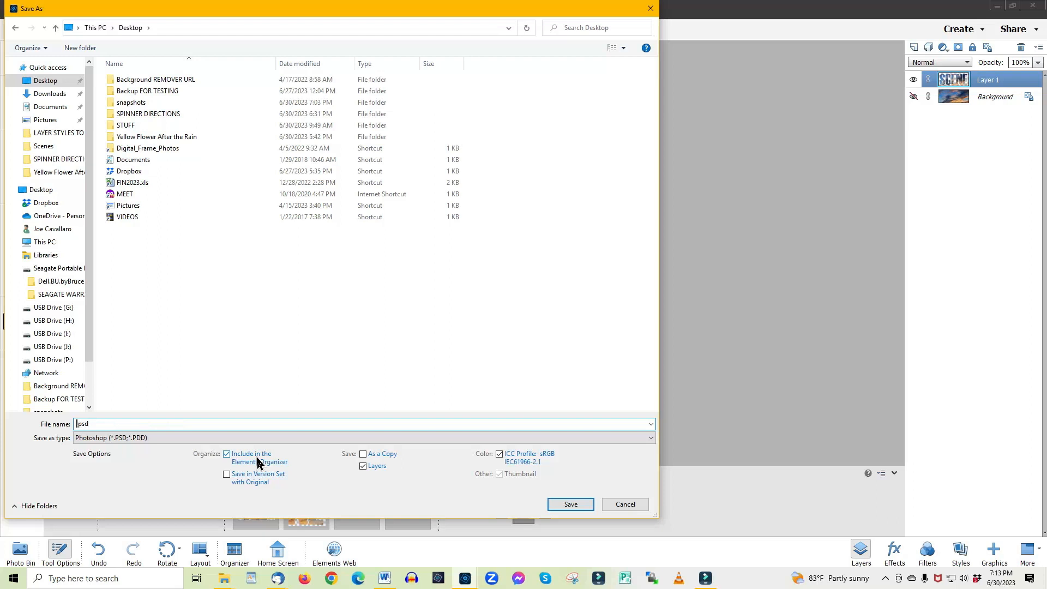
text(SCENE)
Choose PNG as the file format and save with None / Fast compression
click(168, 438)
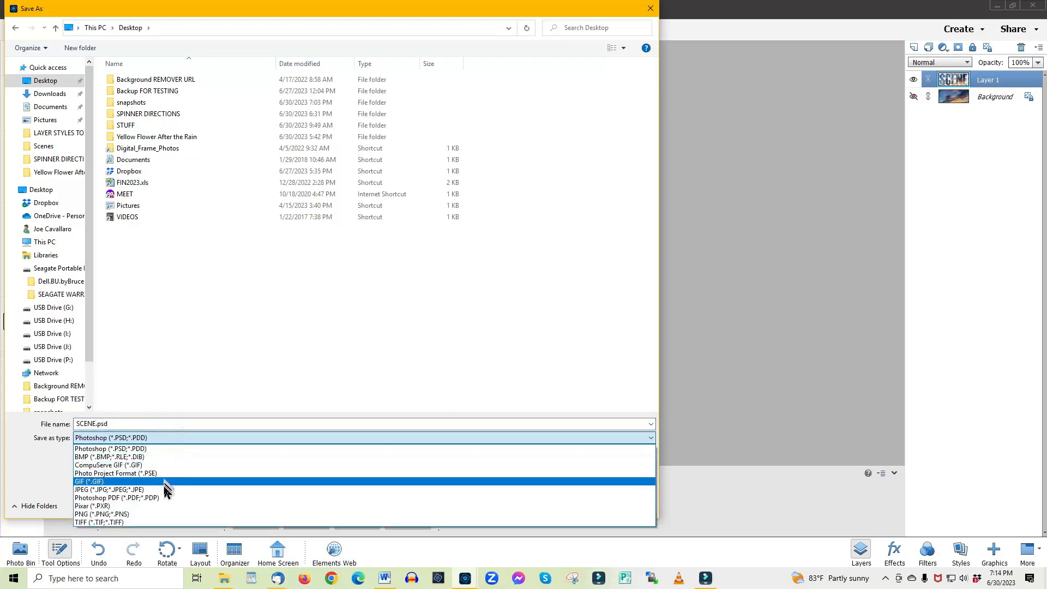
click(167, 515)
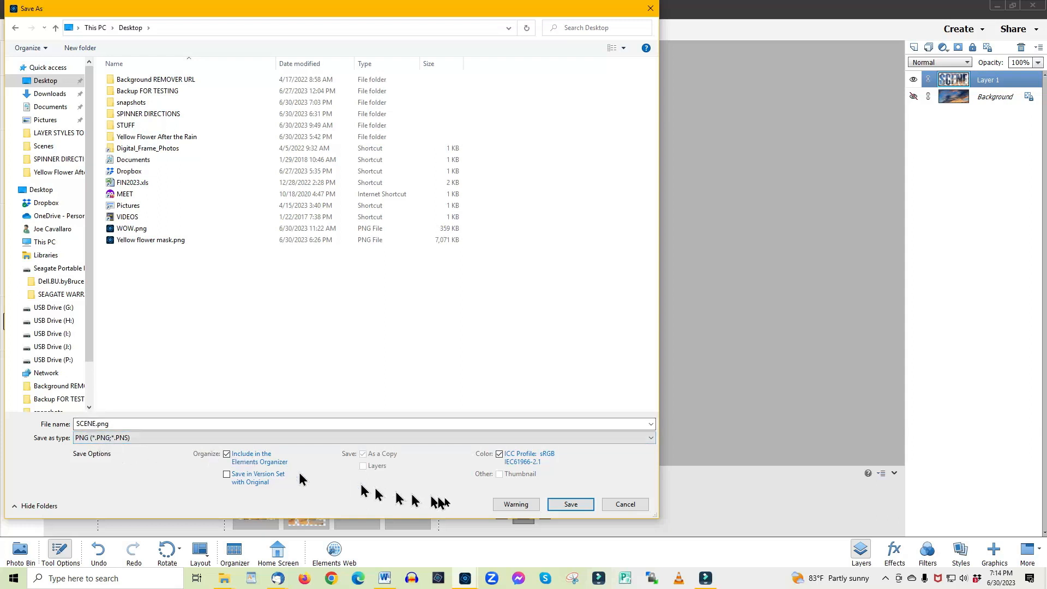
click(570, 505)
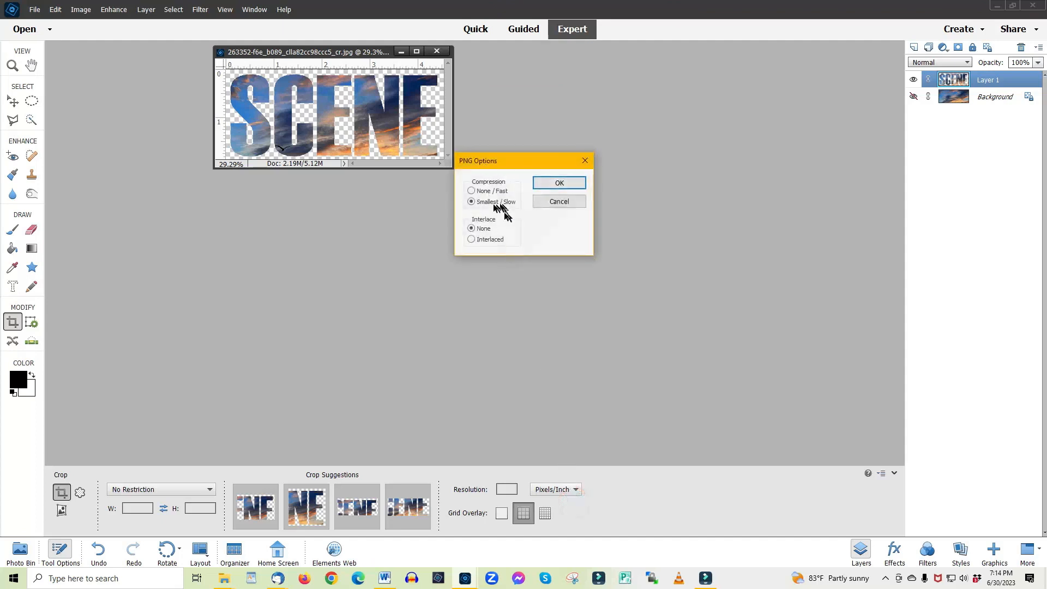
click(473, 191)
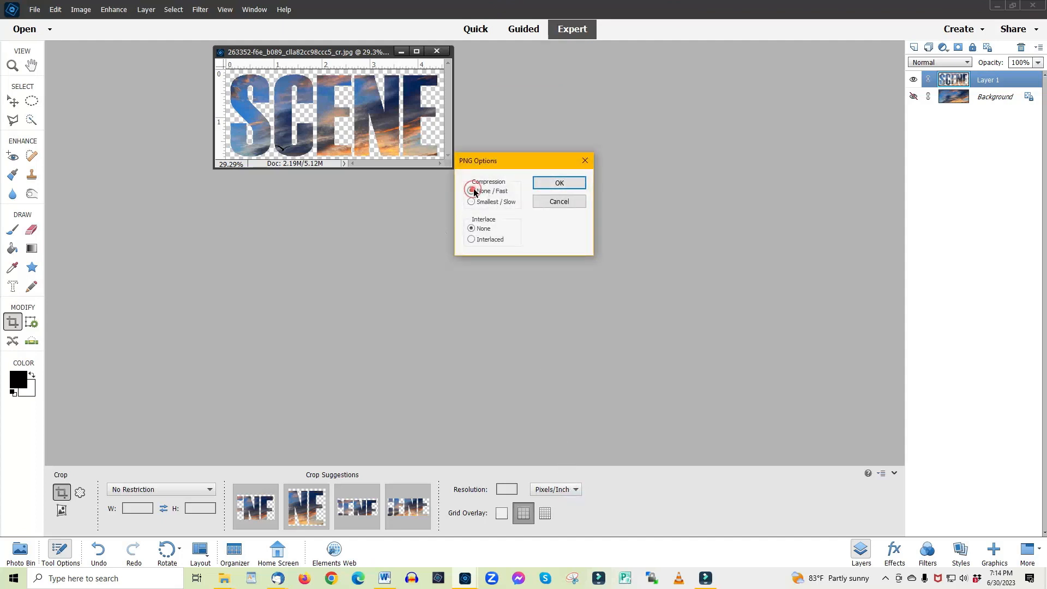
click(562, 184)
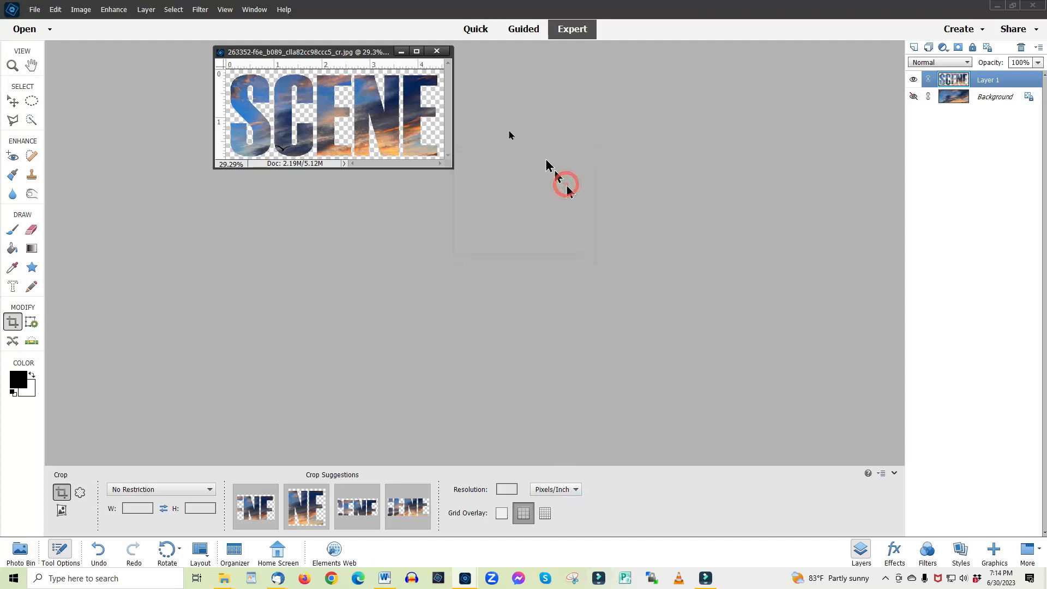
Close the cropped sunset image and open Arizona Modified.jpg from the Desktop
click(437, 53)
click(526, 225)
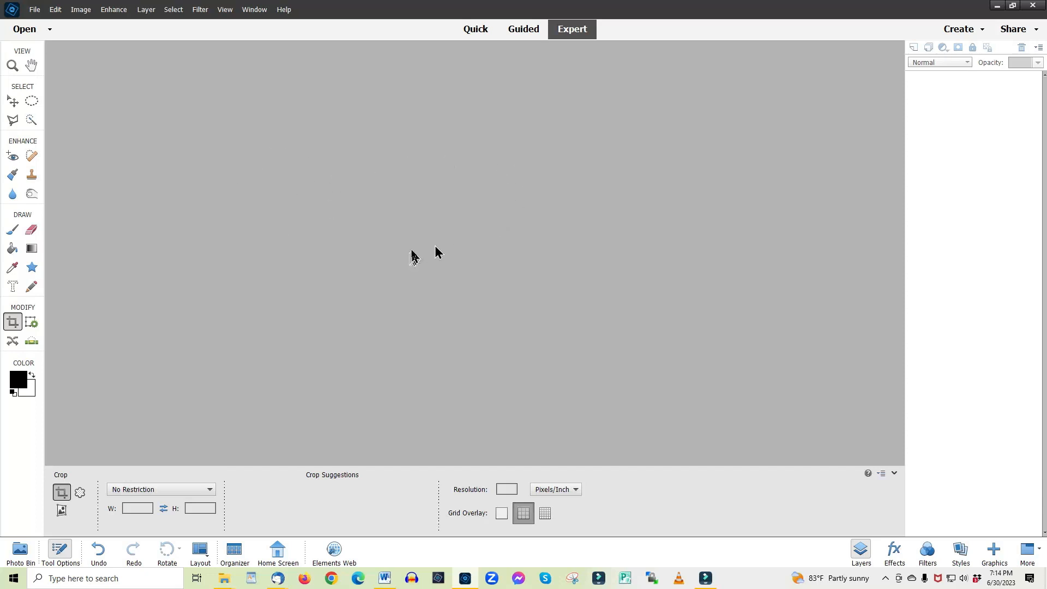
click(21, 552)
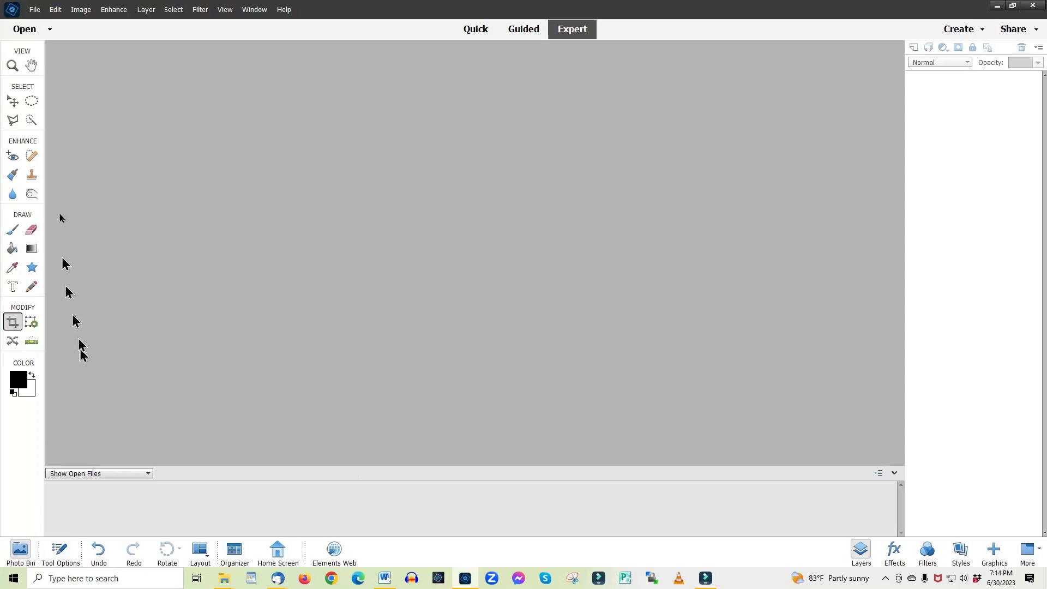
key(ctrl+o)
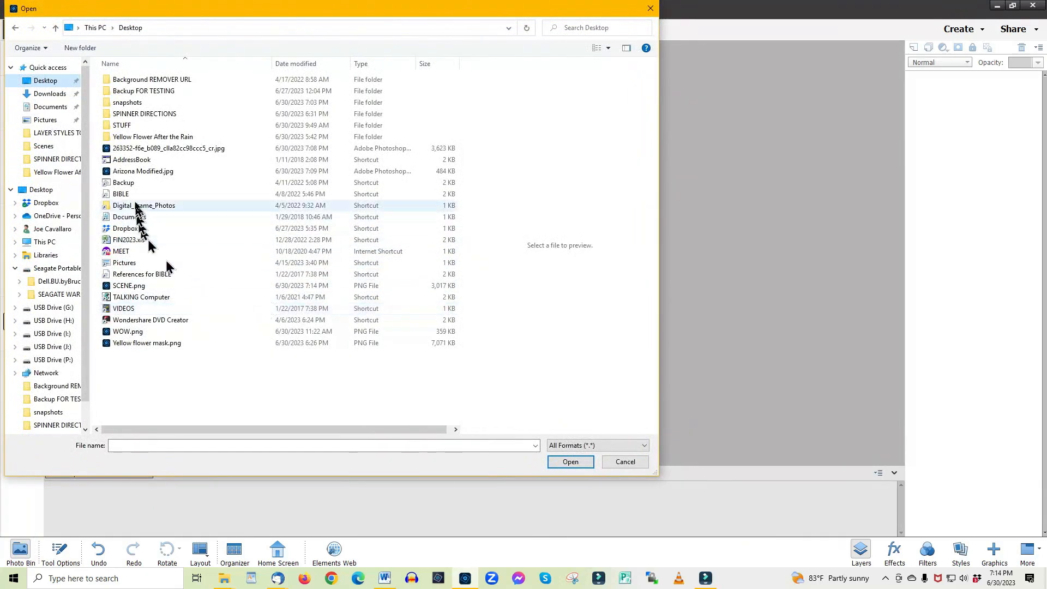
click(151, 174)
double_click(150, 174)
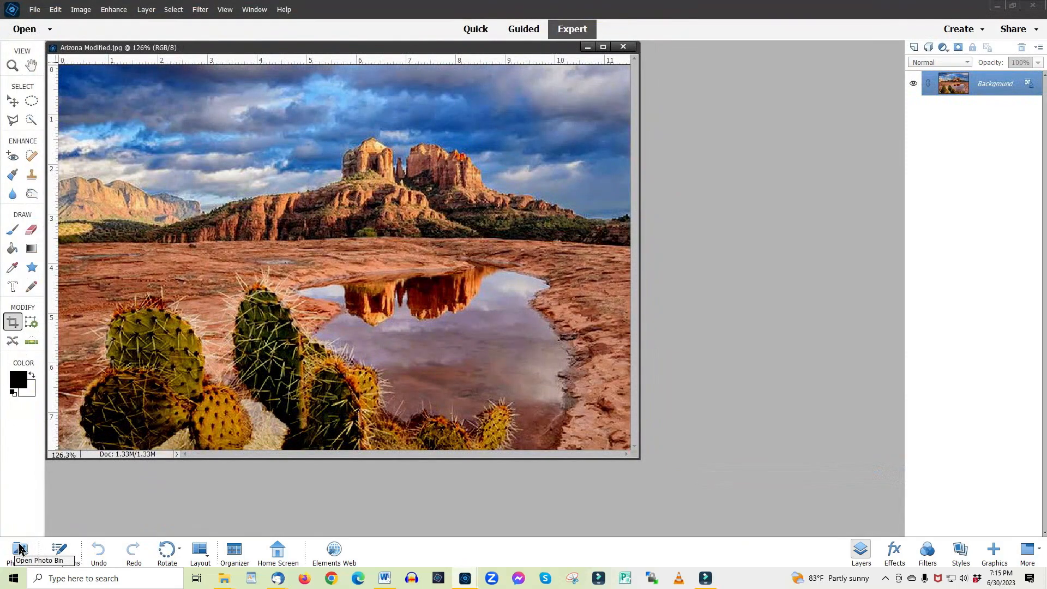
Open SCENE.png from the Desktop and minimize its window so the Arizona photo is in view
click(25, 32)
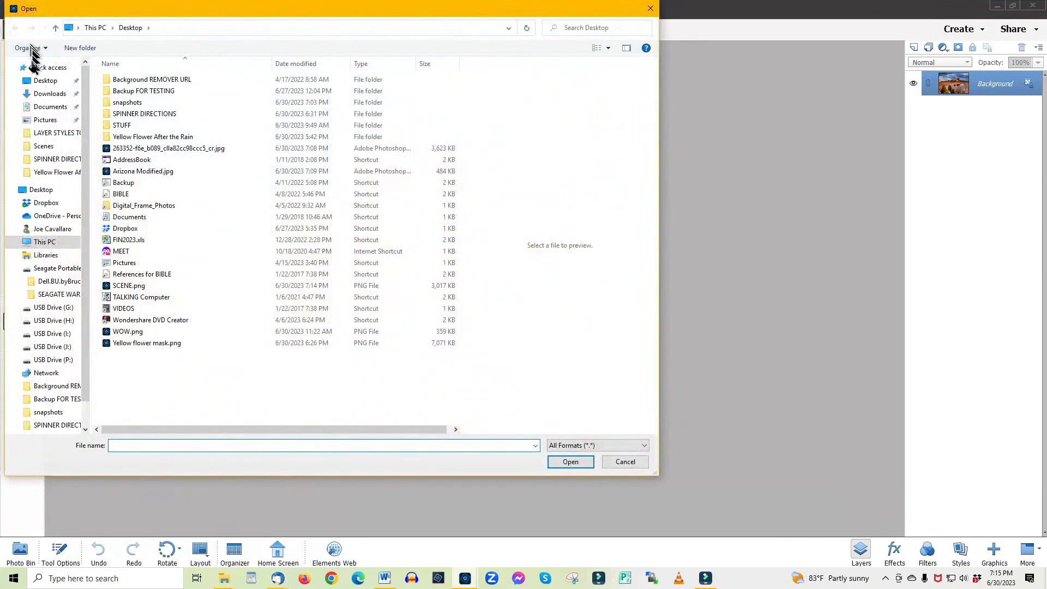
click(46, 81)
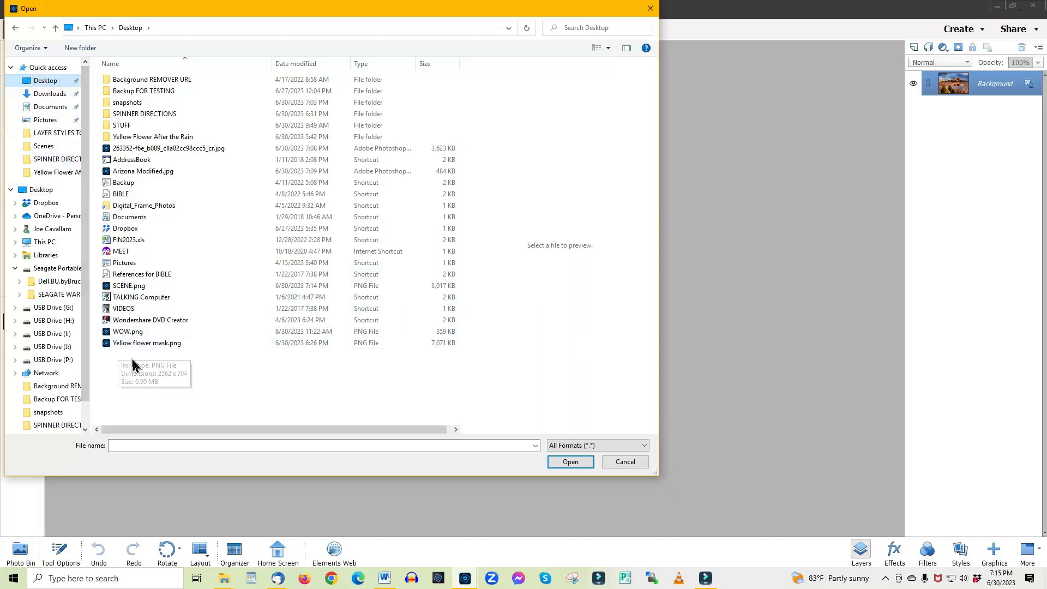
double_click(127, 287)
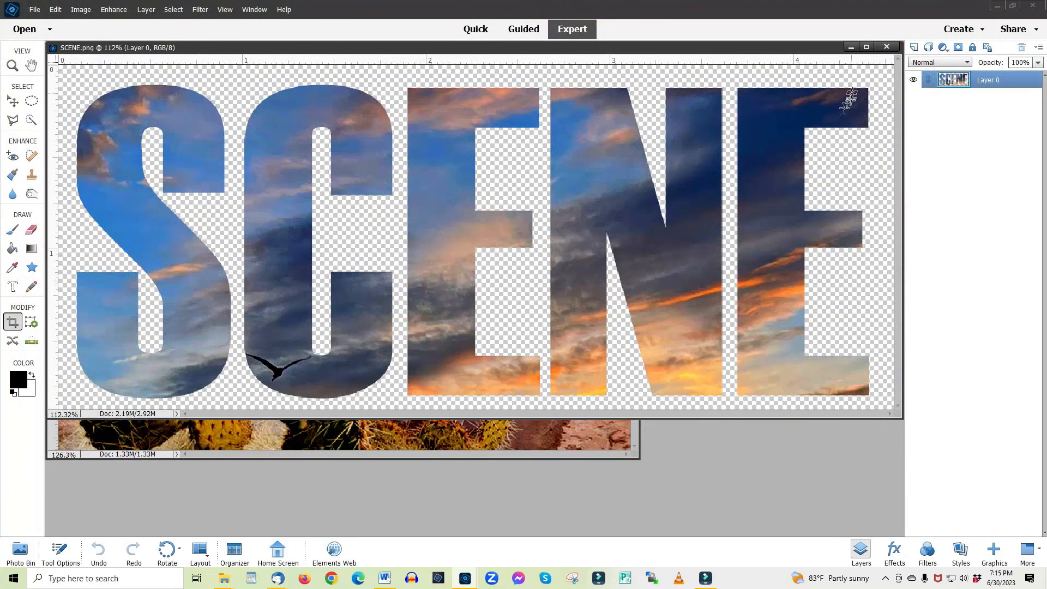
click(851, 48)
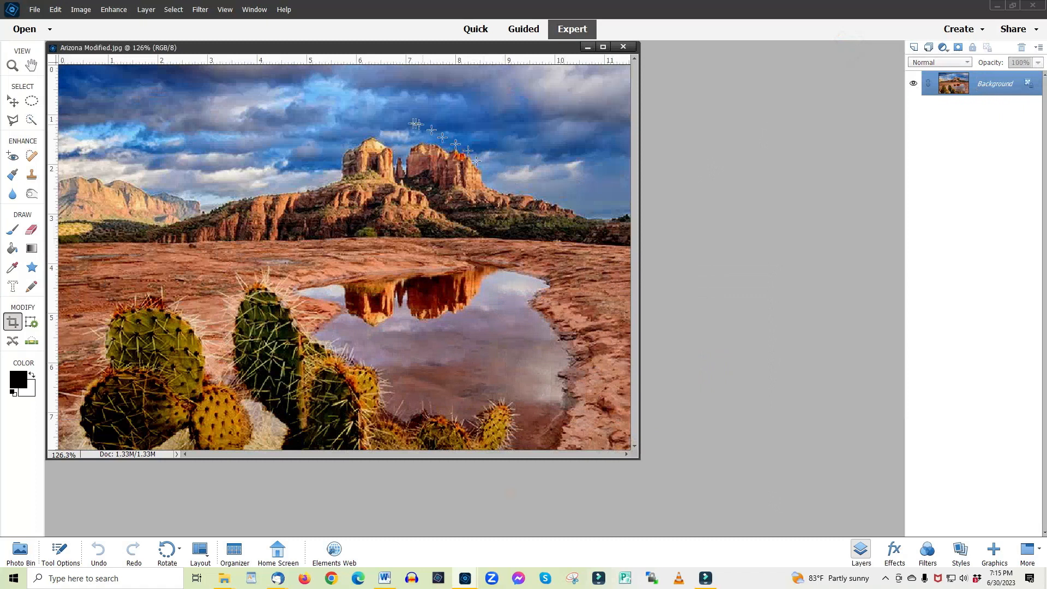
Reposition the Arizona Modified.jpg window and add SCENE.png from the Photo Bin to the photo as a new layer
drag(364, 53, 475, 69)
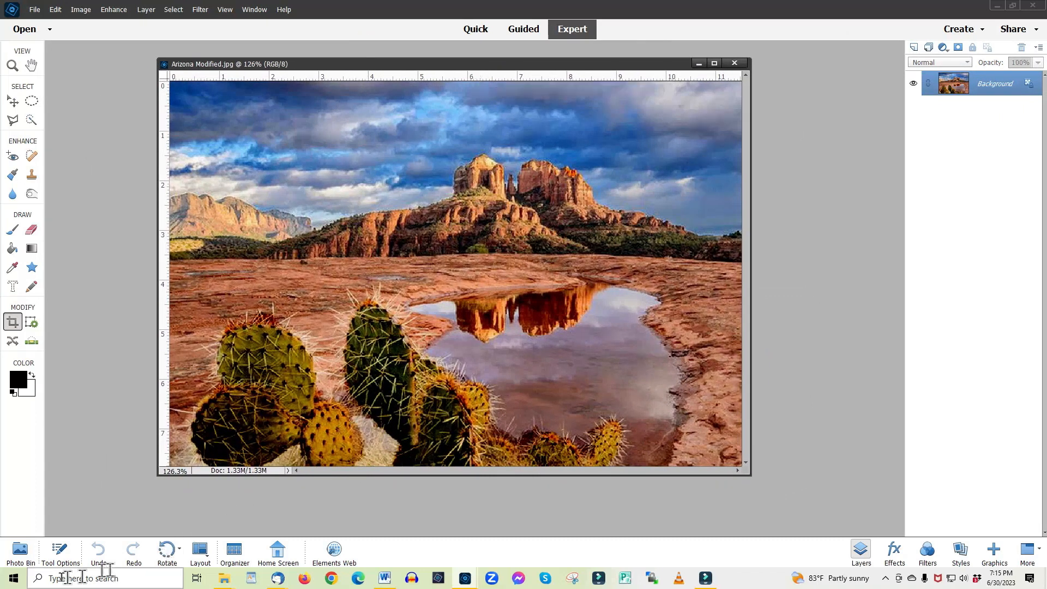
click(21, 551)
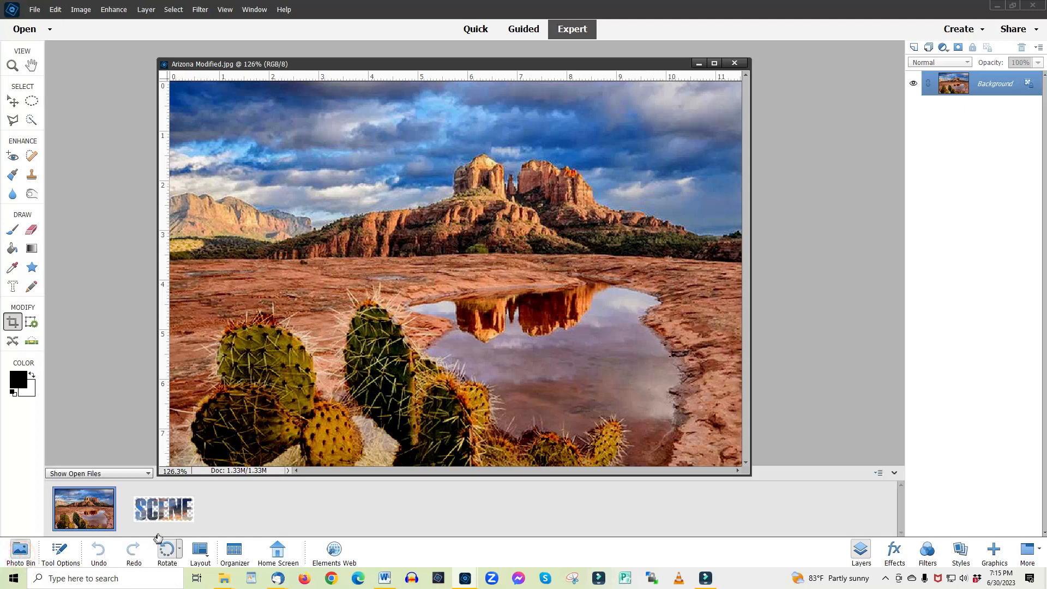
drag(161, 511, 317, 413)
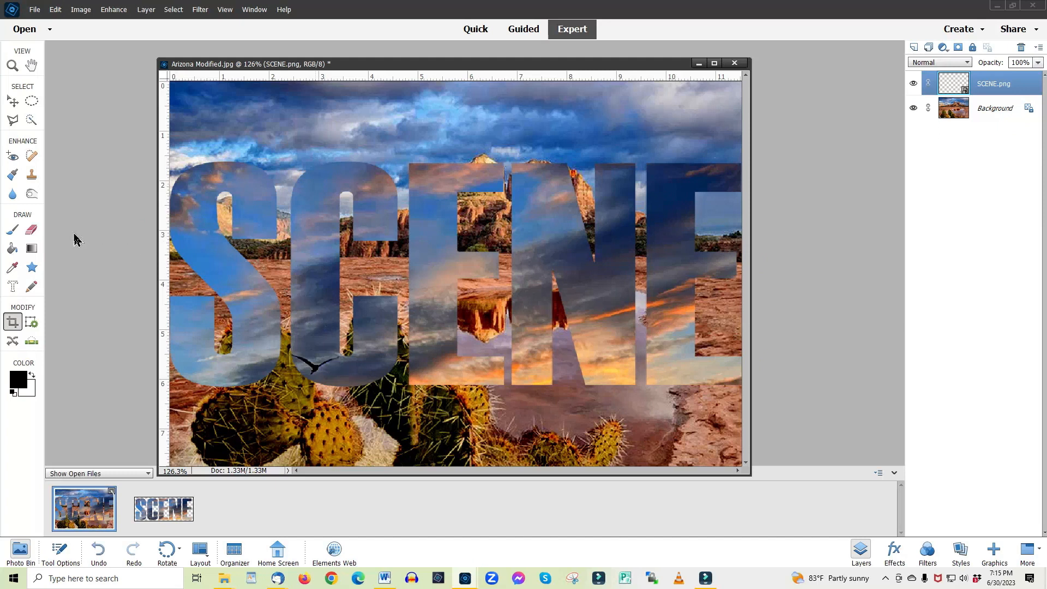
Scale the SCENE lettering to about 50% and place it over the left-hand part of the Arizona photo, beside the buttes
click(13, 102)
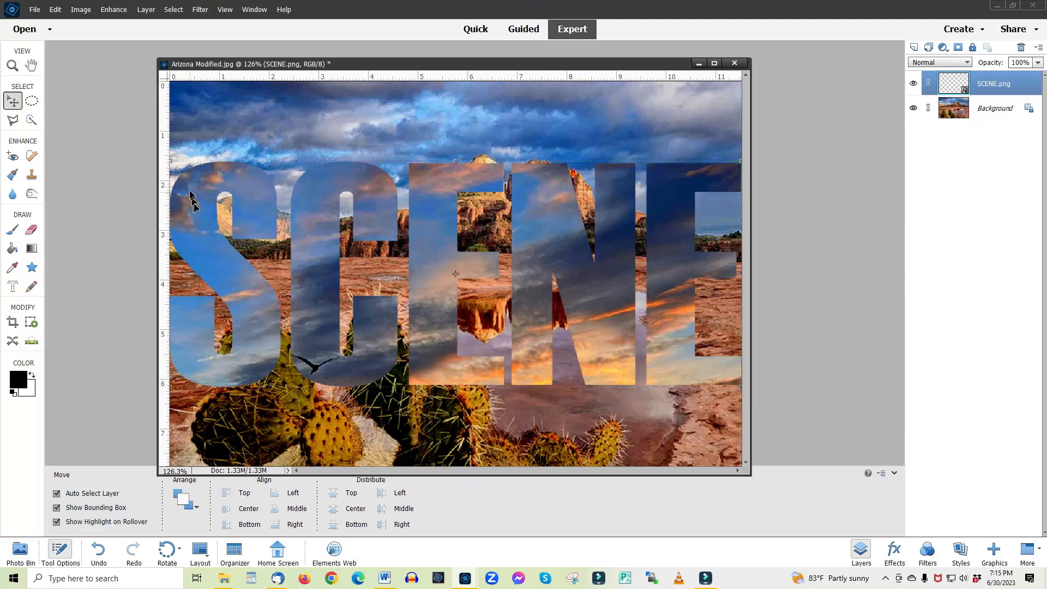
drag(169, 162, 458, 307)
drag(543, 337, 282, 249)
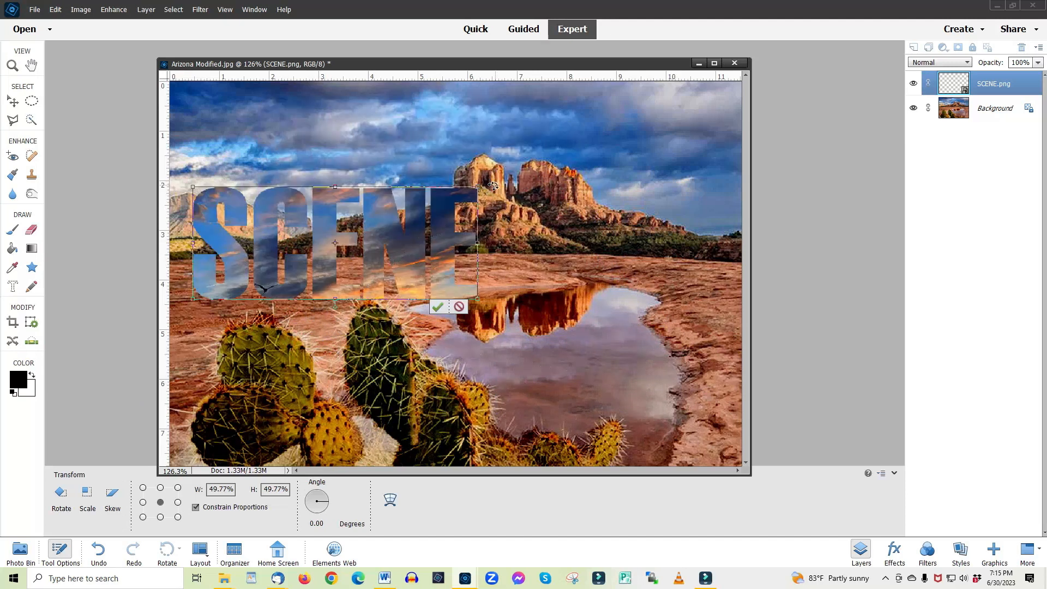
click(438, 307)
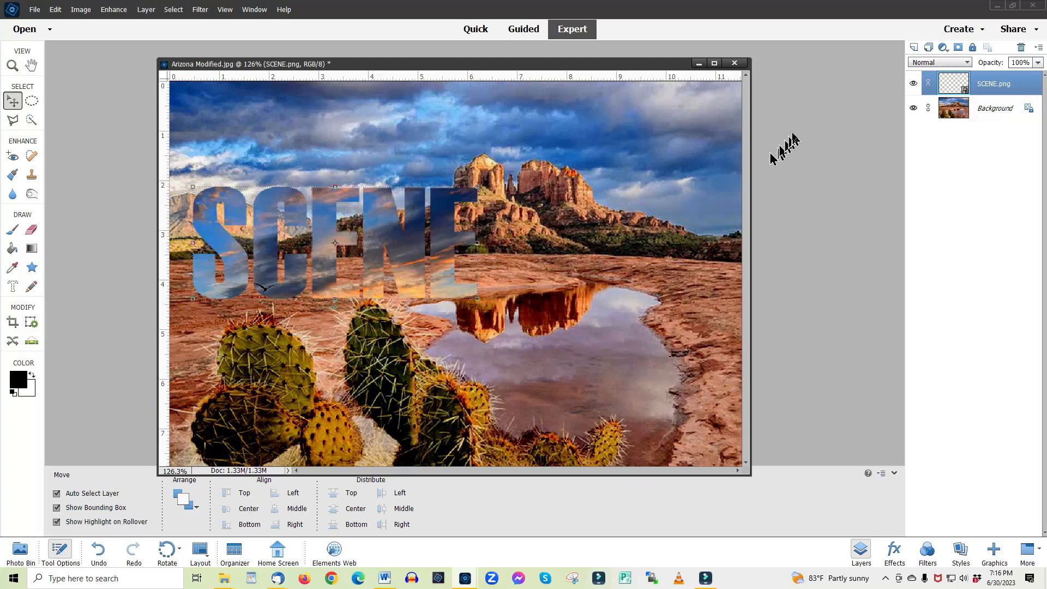
Switch to the Microsoft Word document, shrink its window to reveal the desktop, and place SCENE.png from the desktop in the document
click(996, 8)
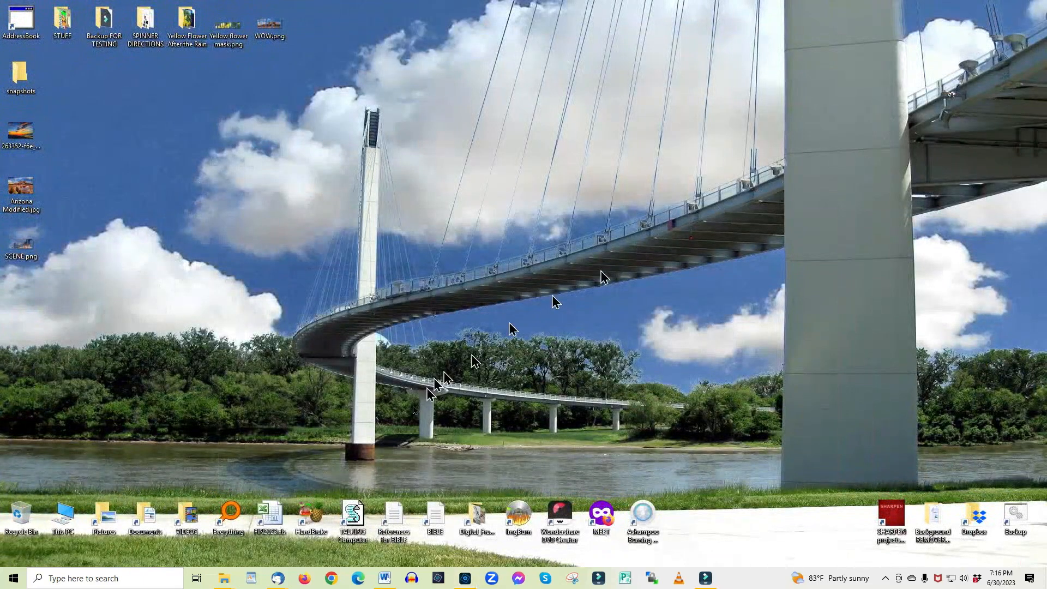
click(385, 580)
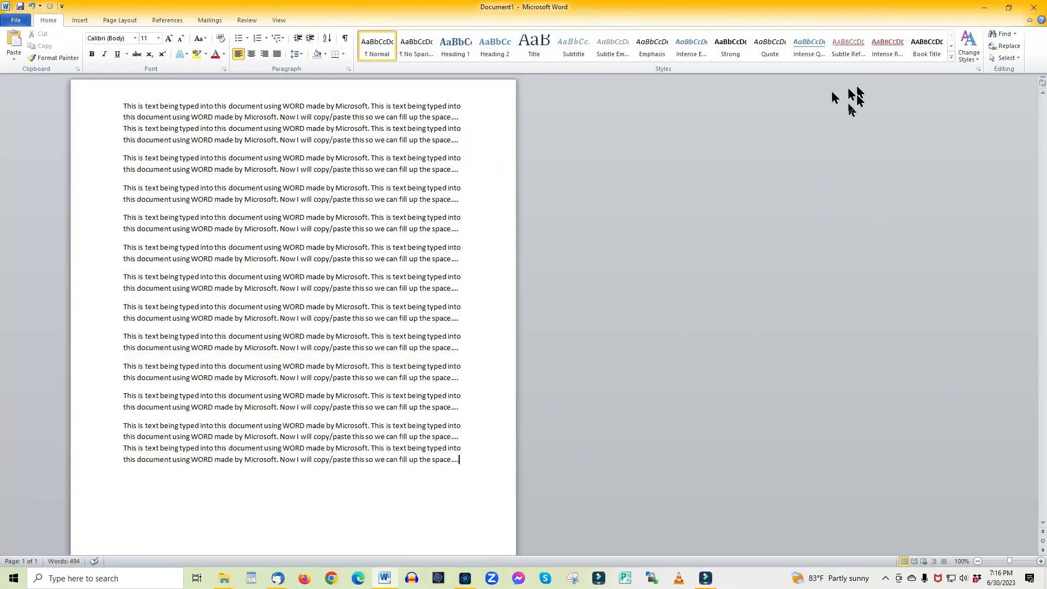
click(1009, 8)
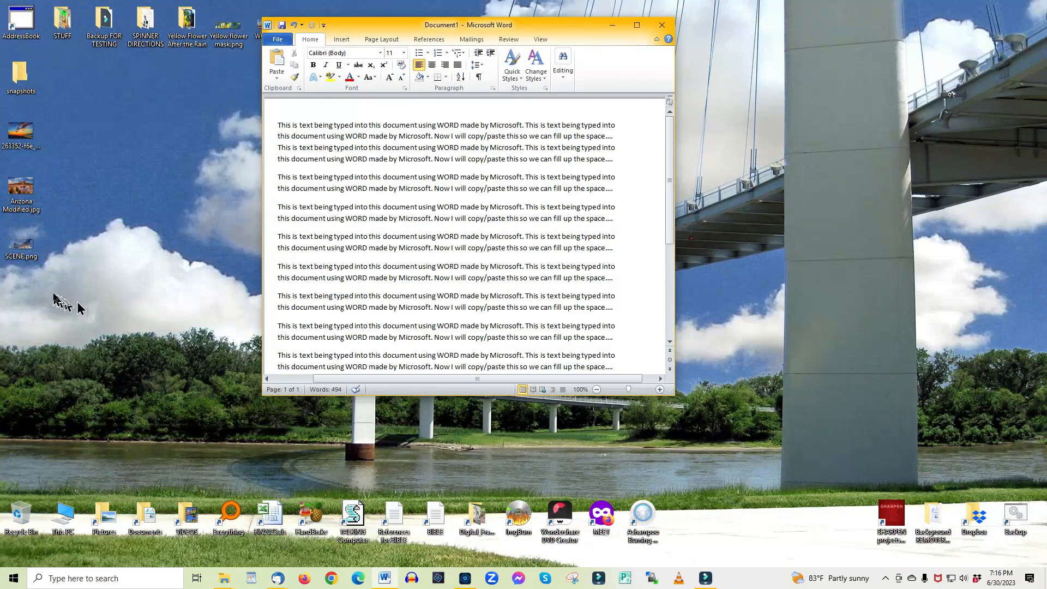
drag(21, 252, 316, 253)
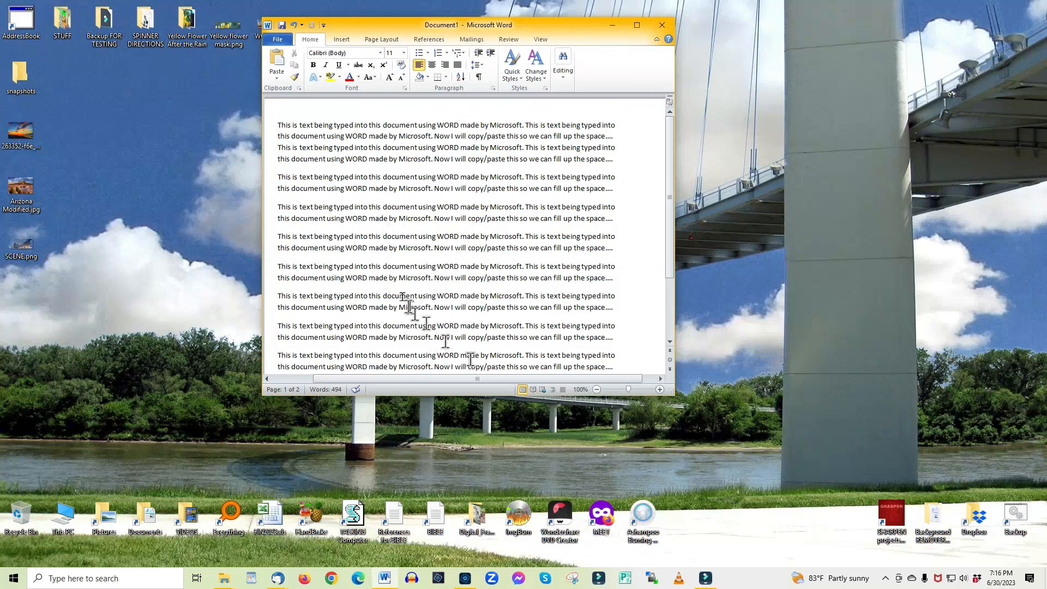
Insert the SCENE.png picture from the Desktop into the body text and maximize the document window
click(342, 40)
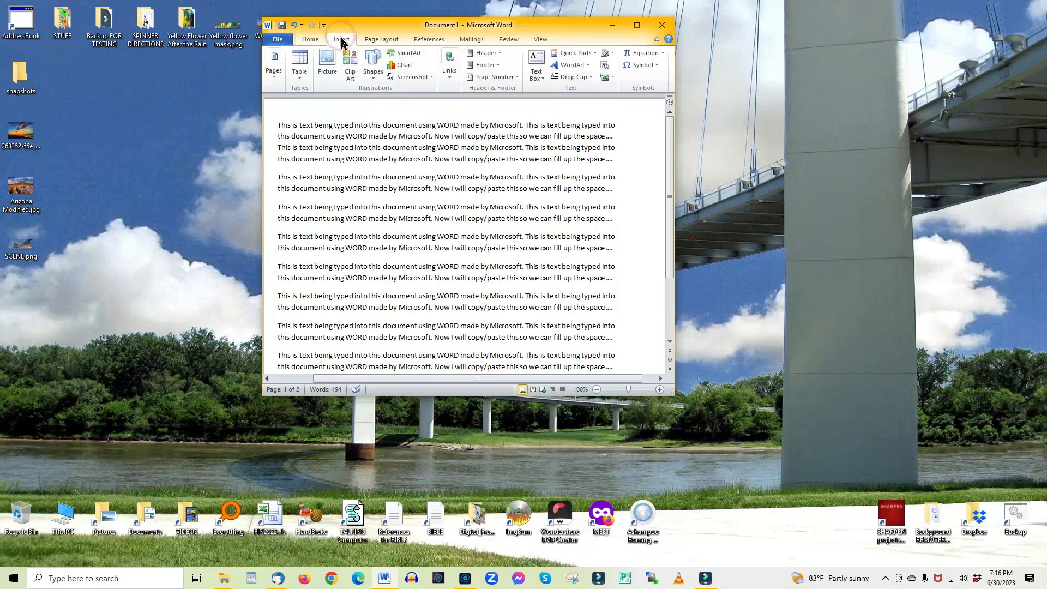
click(328, 64)
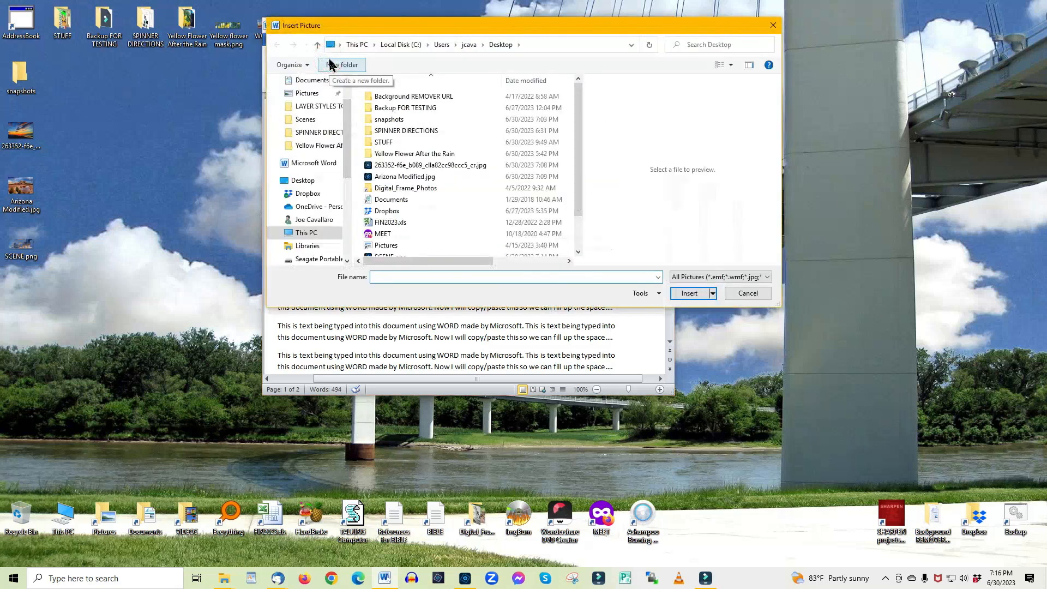
scroll(343, 92, up, 1)
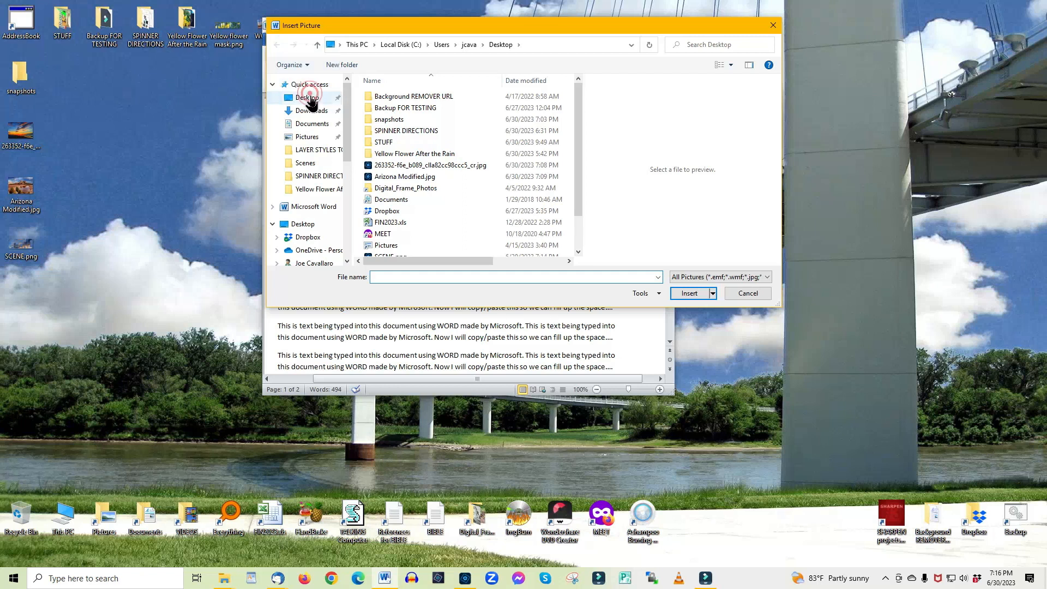
scroll(397, 180, down, 1)
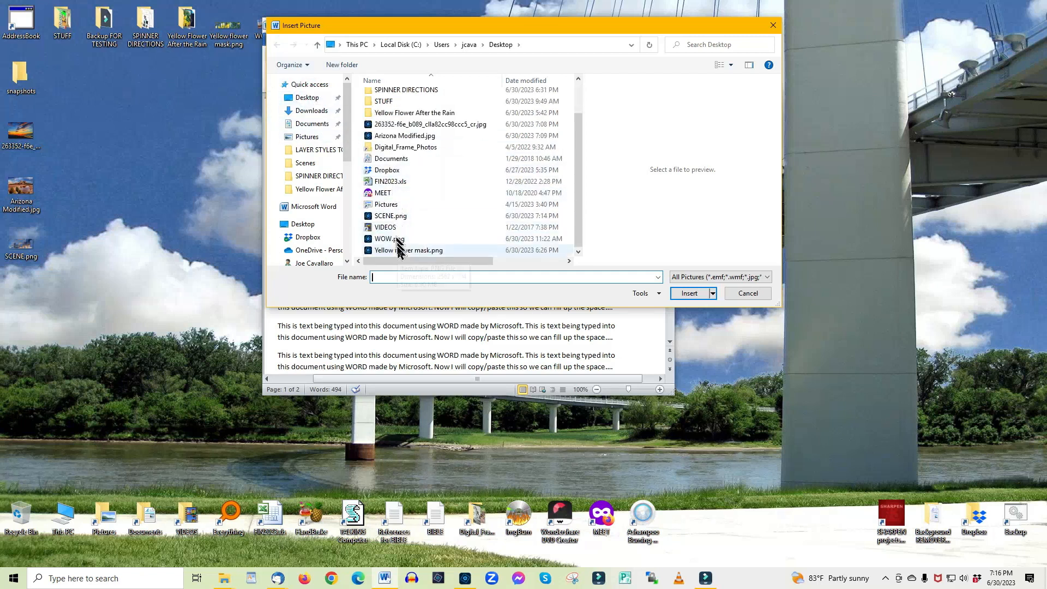
click(394, 217)
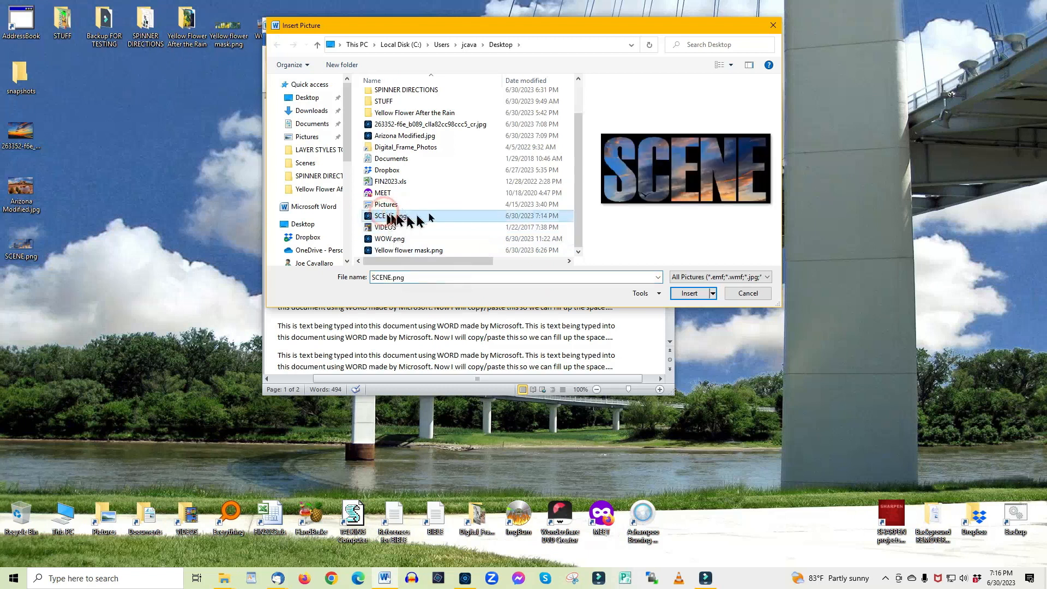
click(690, 293)
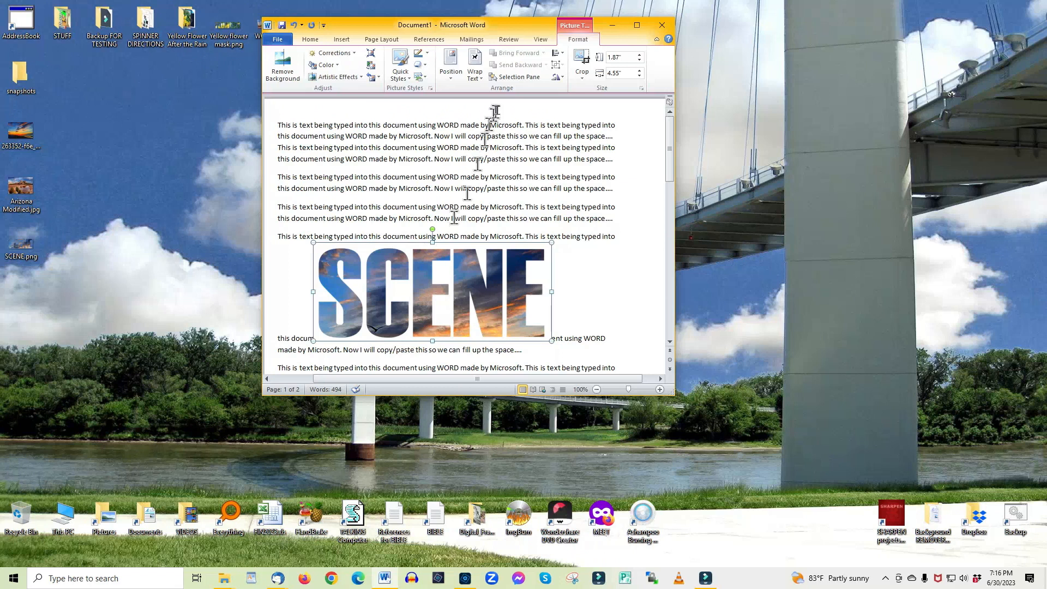
click(638, 26)
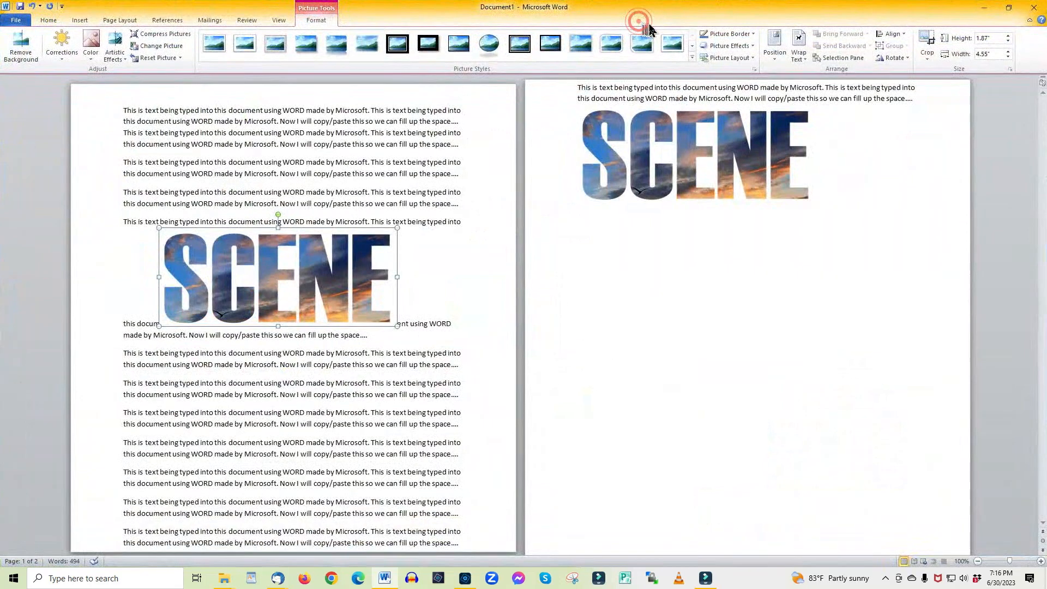
drag(797, 244, 545, 68)
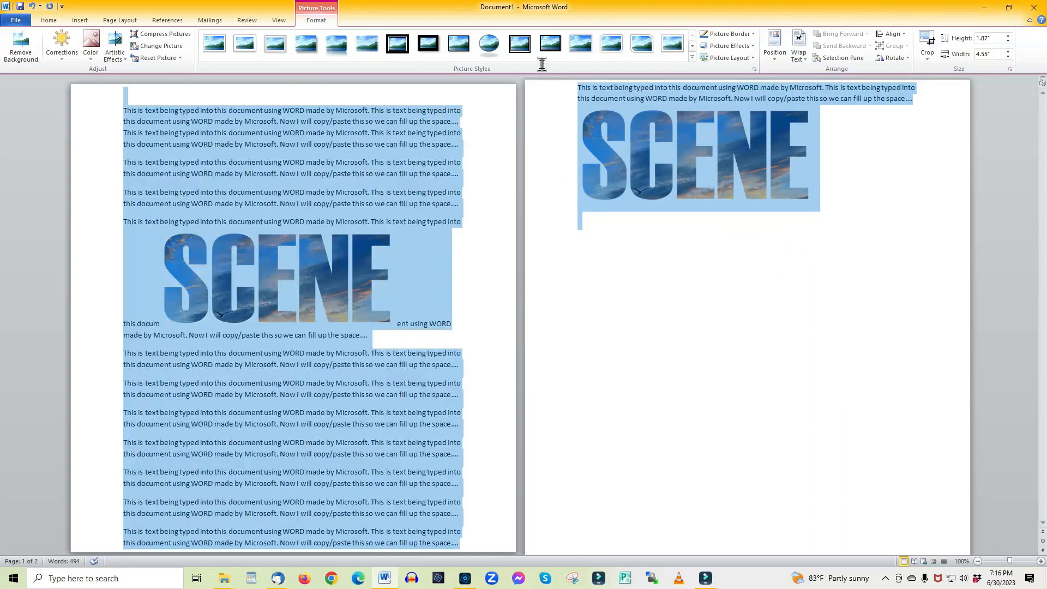
key(Delete)
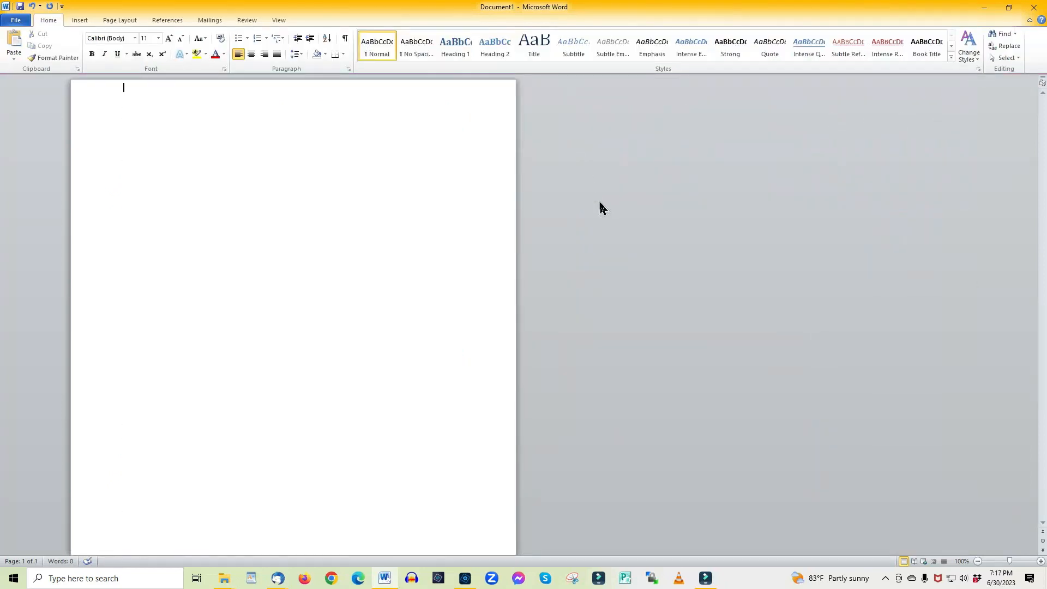
key(ctrl+z)
Delete the two lines of text and the duplicate SCENE picture on the second page
click(622, 301)
drag(594, 224, 564, 89)
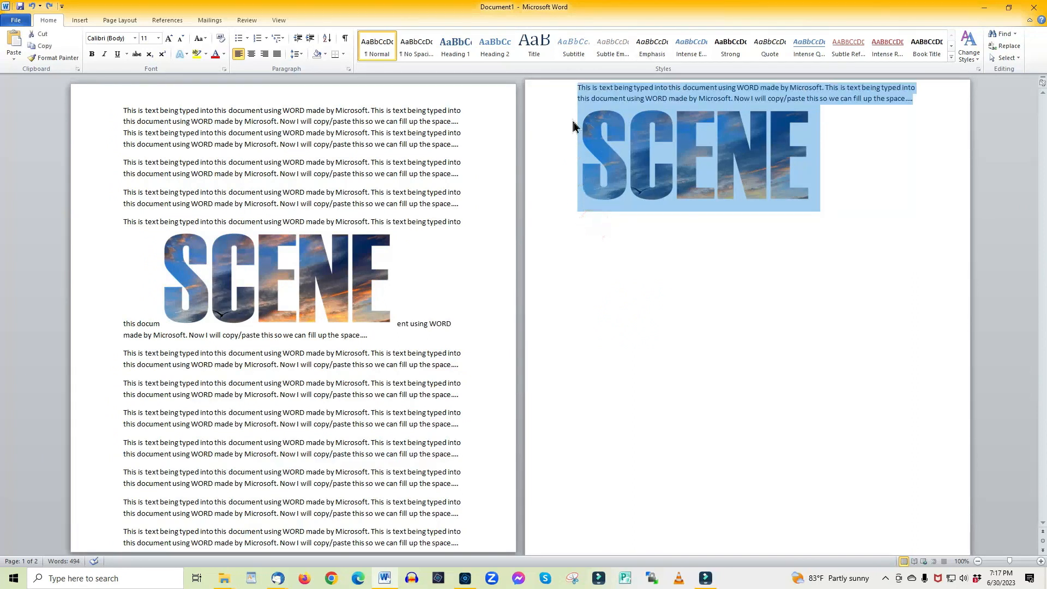
key(Delete)
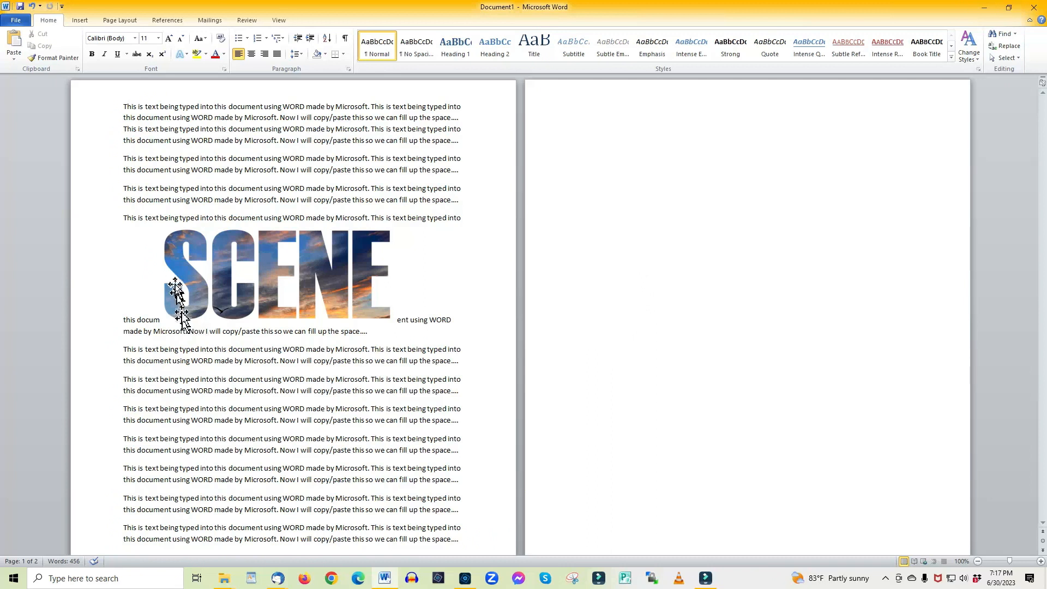
Set the remaining SCENE picture's text wrapping to Tight, and move and shrink it to sit centred within the opening paragraph
right_click(231, 271)
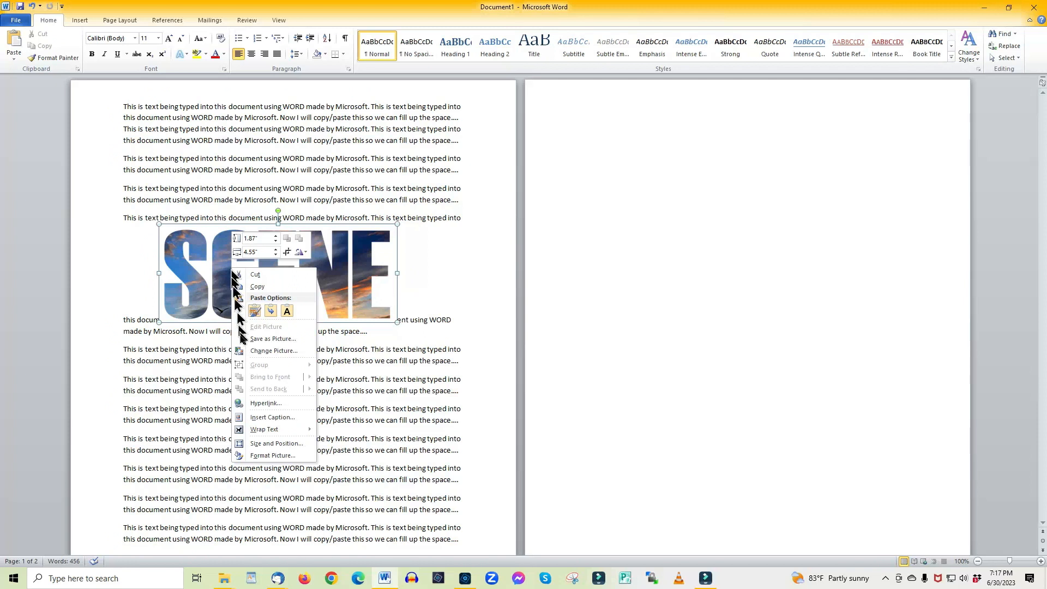
mouse_move(260, 435)
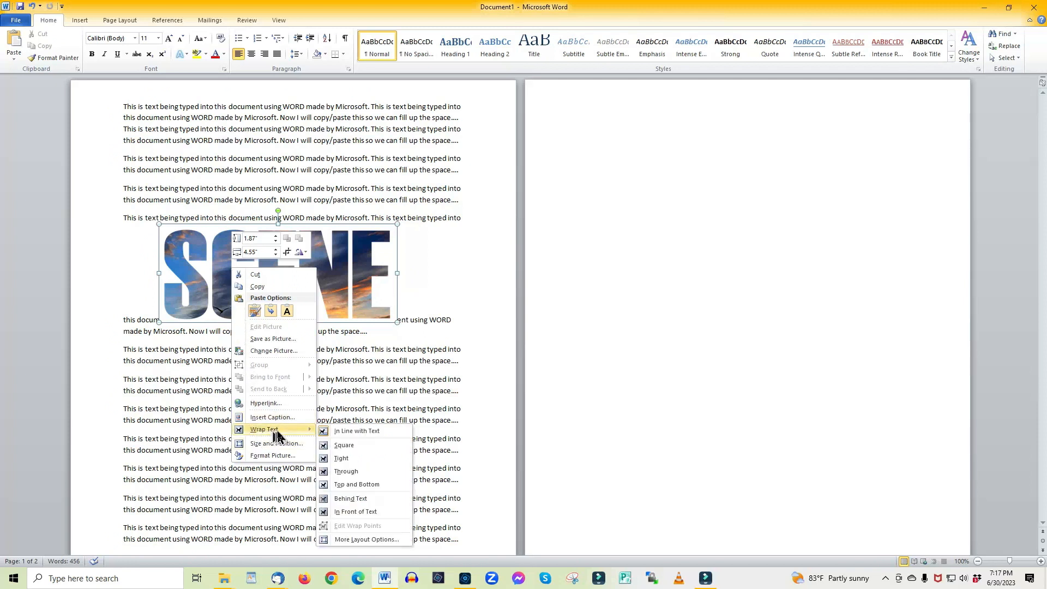
click(322, 432)
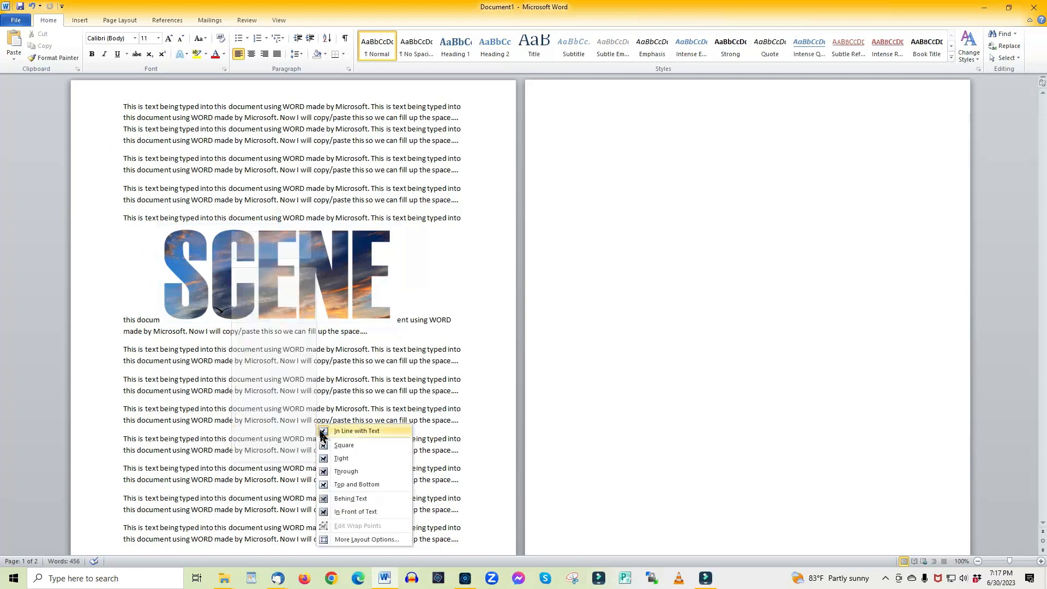
click(338, 460)
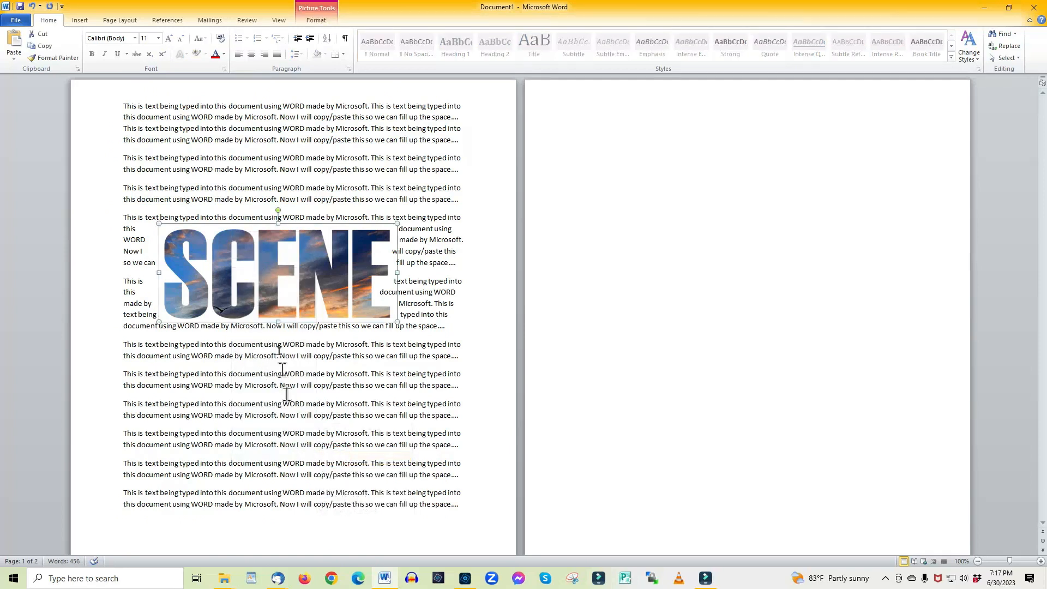
drag(259, 259, 242, 207)
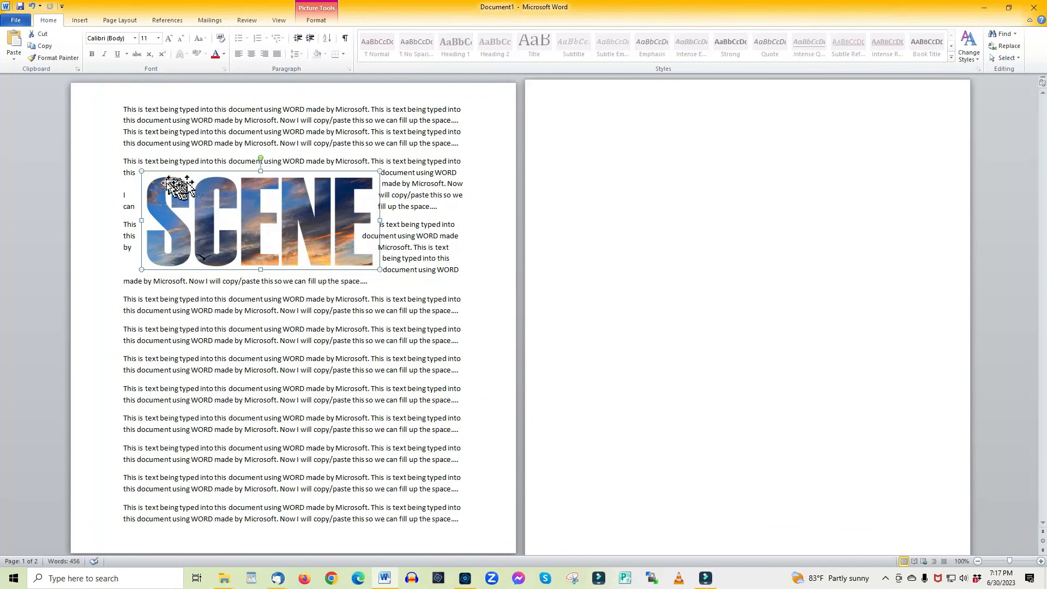
drag(140, 170, 248, 124)
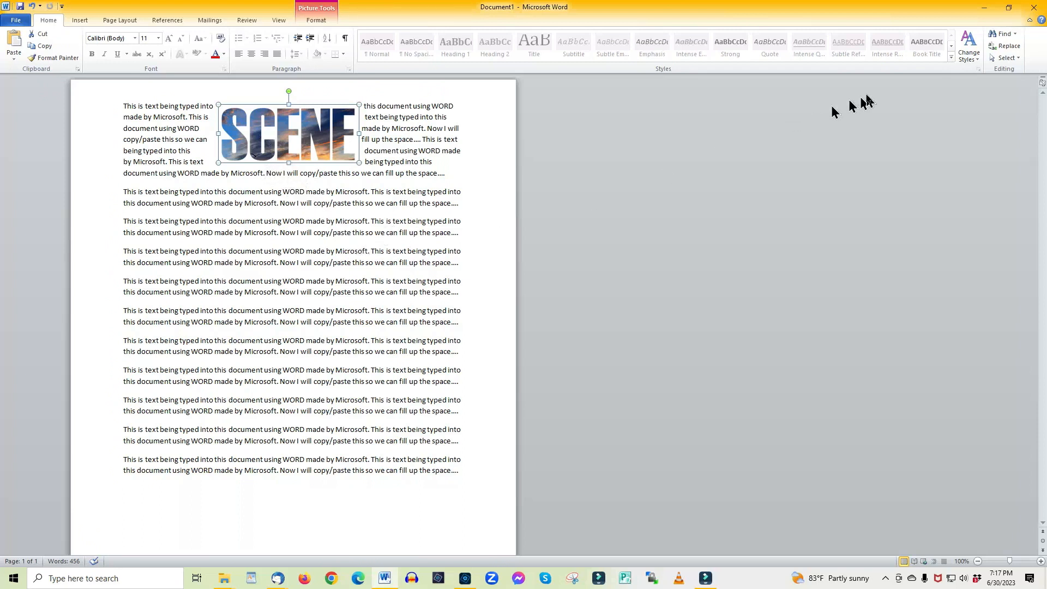
Minimize Word and switch to the unsent Thunderbird message containing the FLOWERS header
click(983, 11)
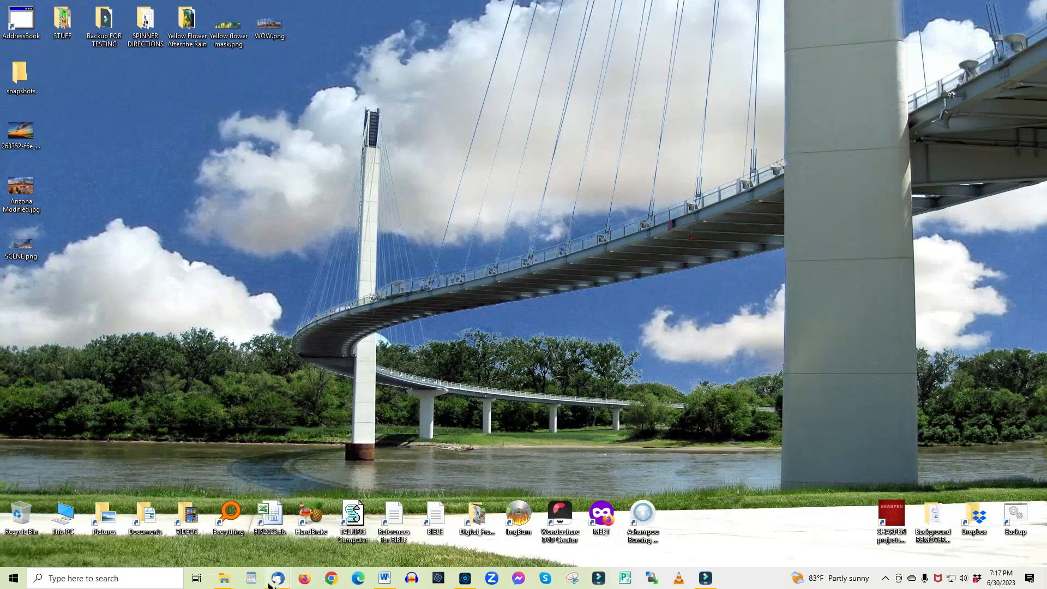
mouse_move(279, 582)
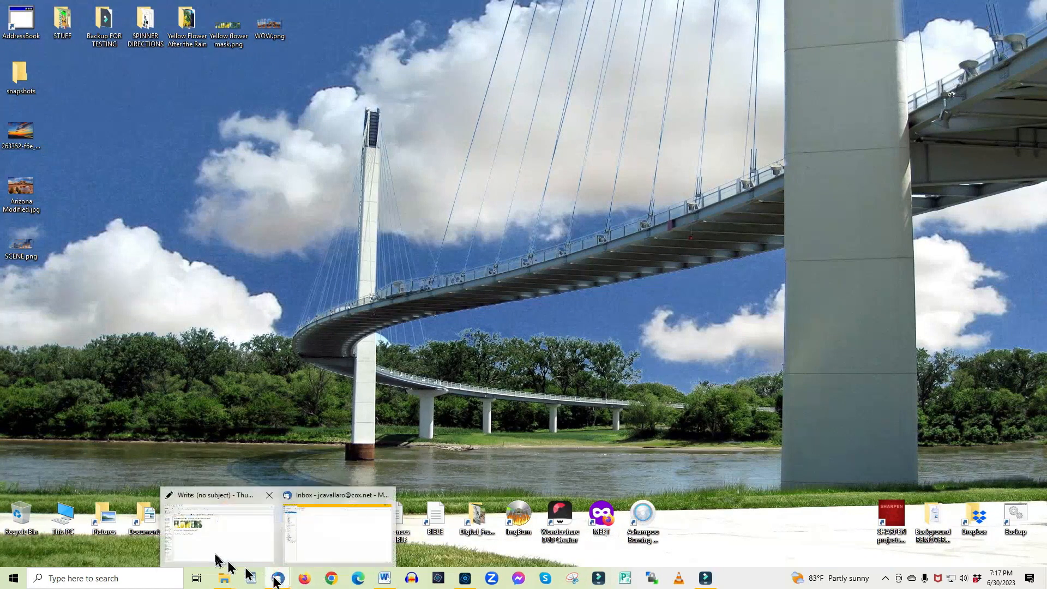
click(220, 559)
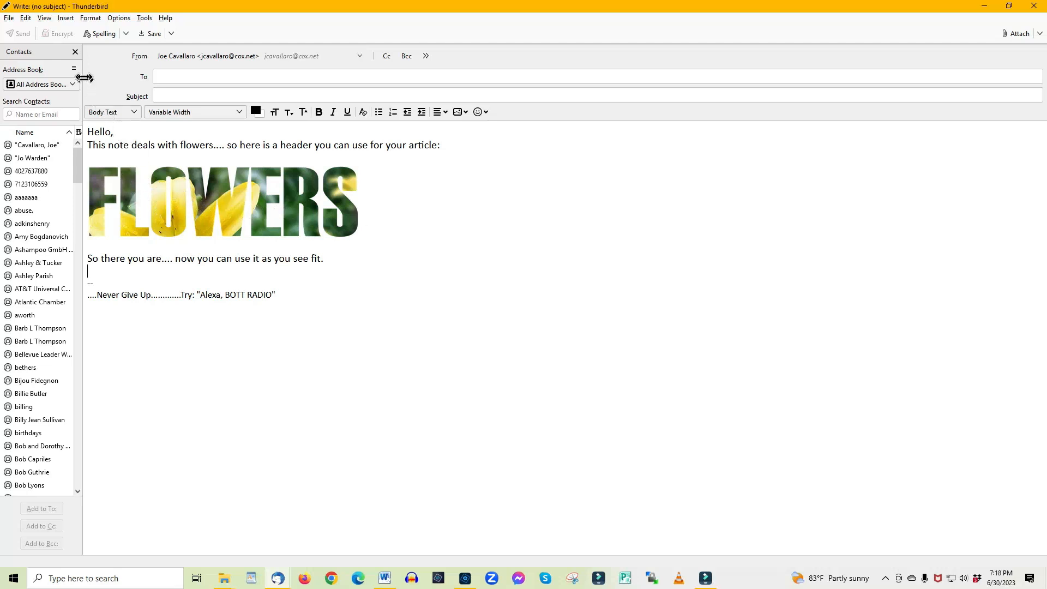
View the Image Properties options for inserting an image into the message, and cancel without inserting one
click(64, 18)
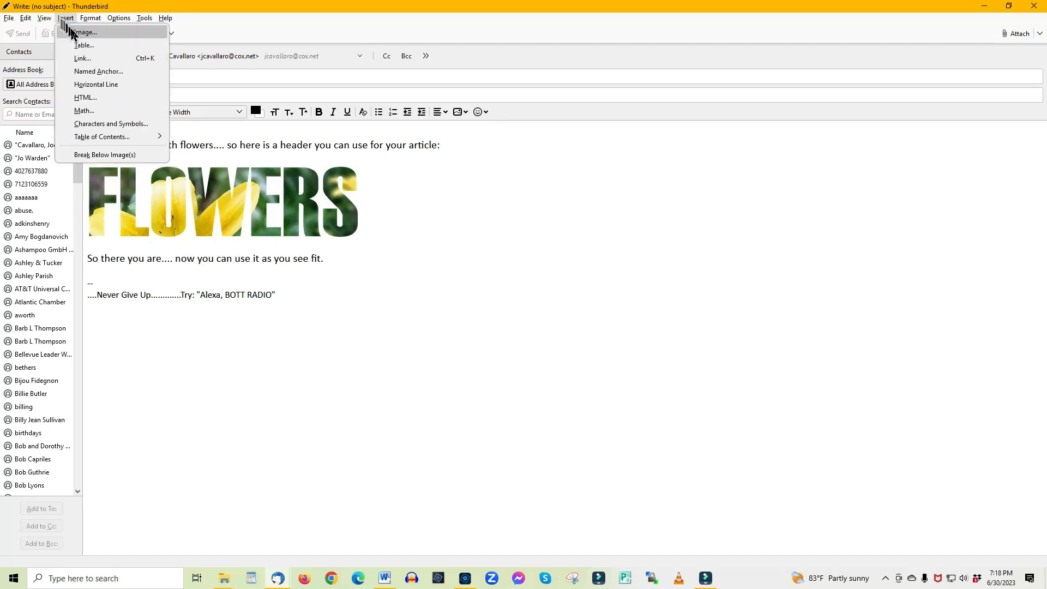
click(76, 33)
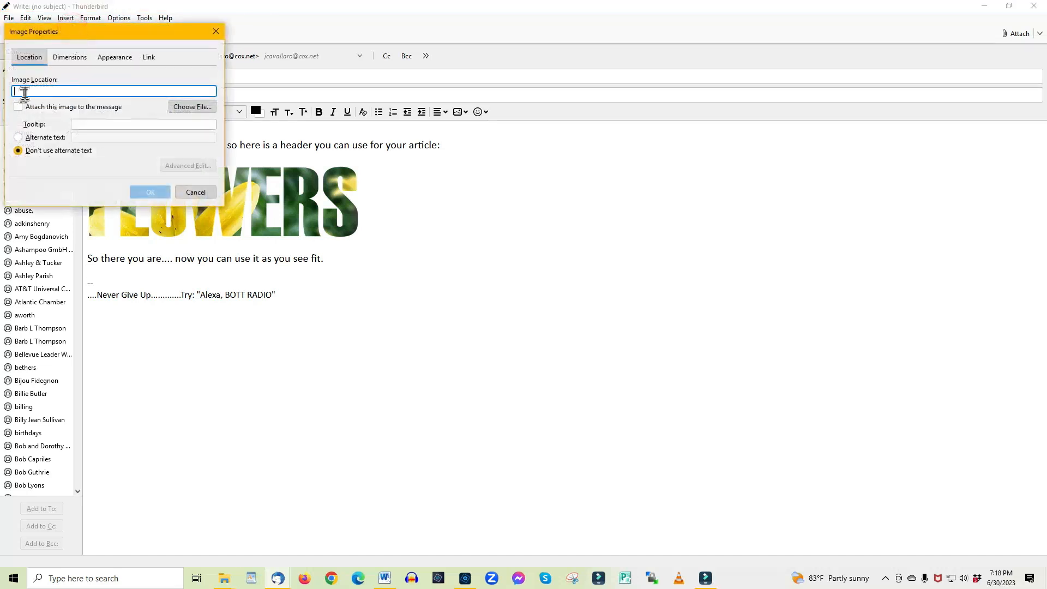
click(193, 192)
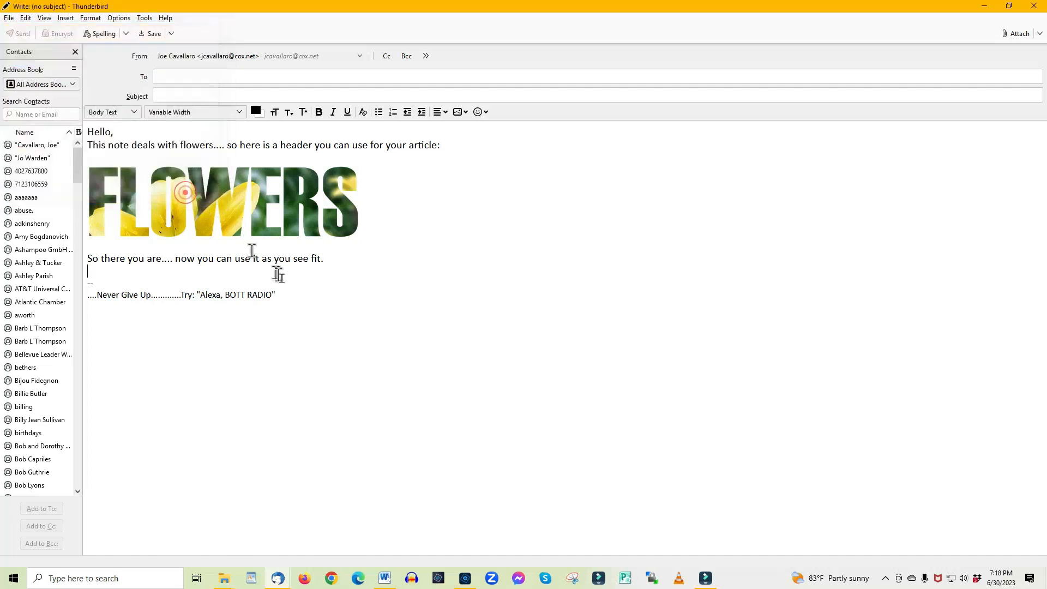